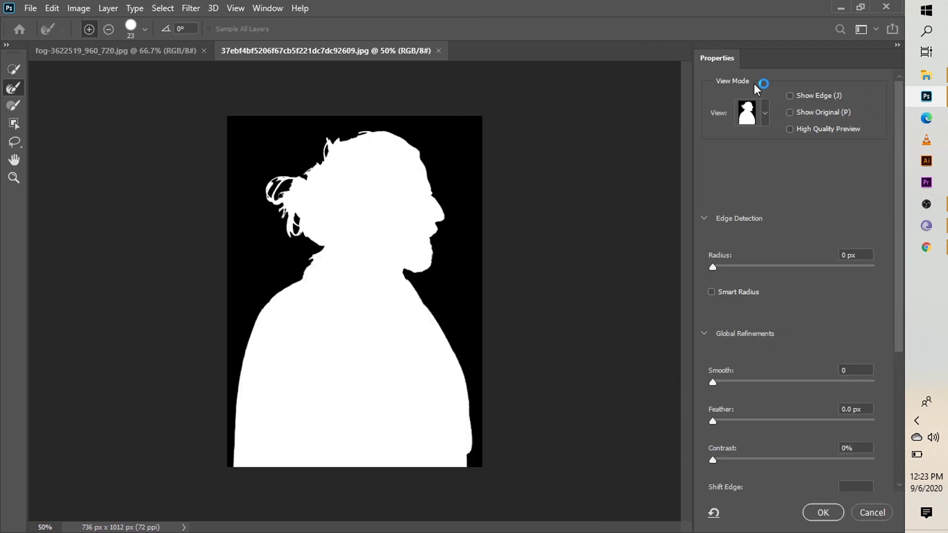
Step: Set the selection preview to On Black with 75% opacity
{"action": "left_click", "coordinate": [769, 117]}
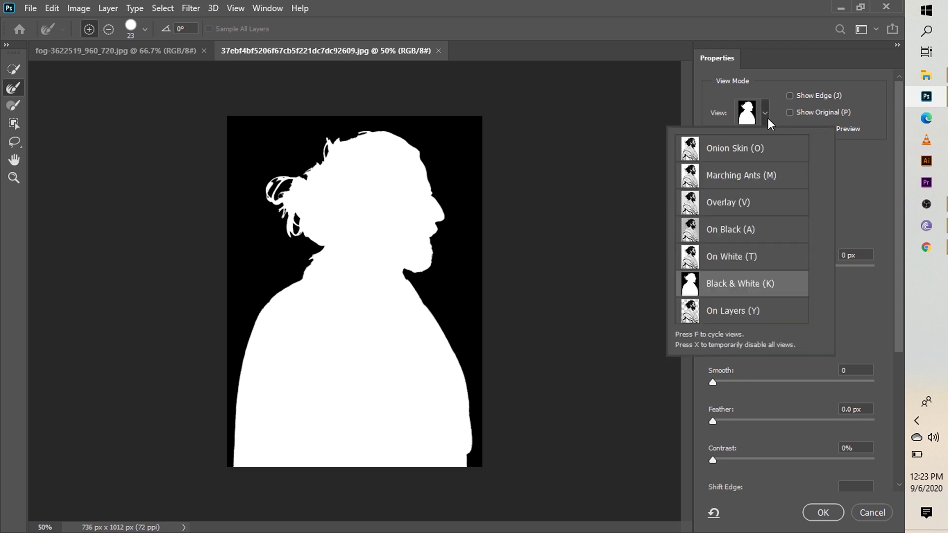
{"action": "left_click", "coordinate": [748, 159]}
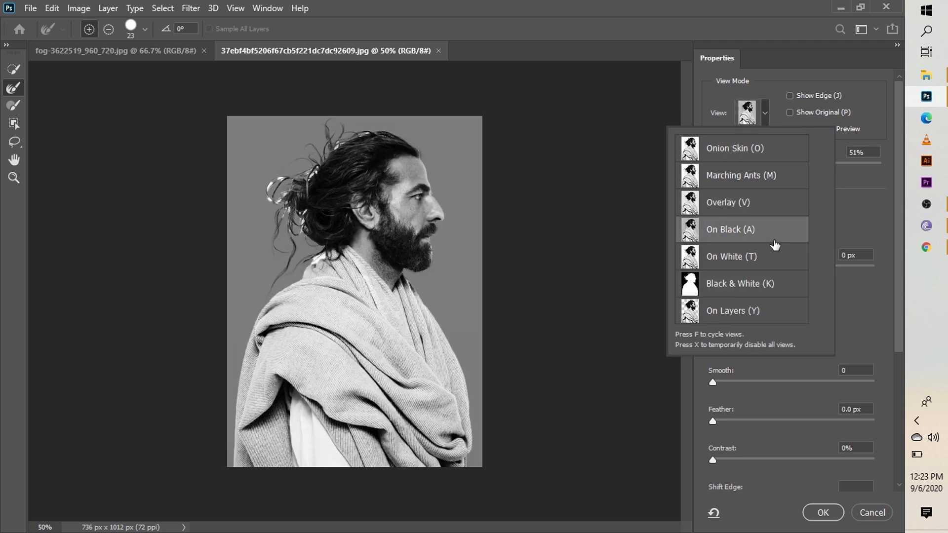
{"action": "left_click", "coordinate": [870, 183]}
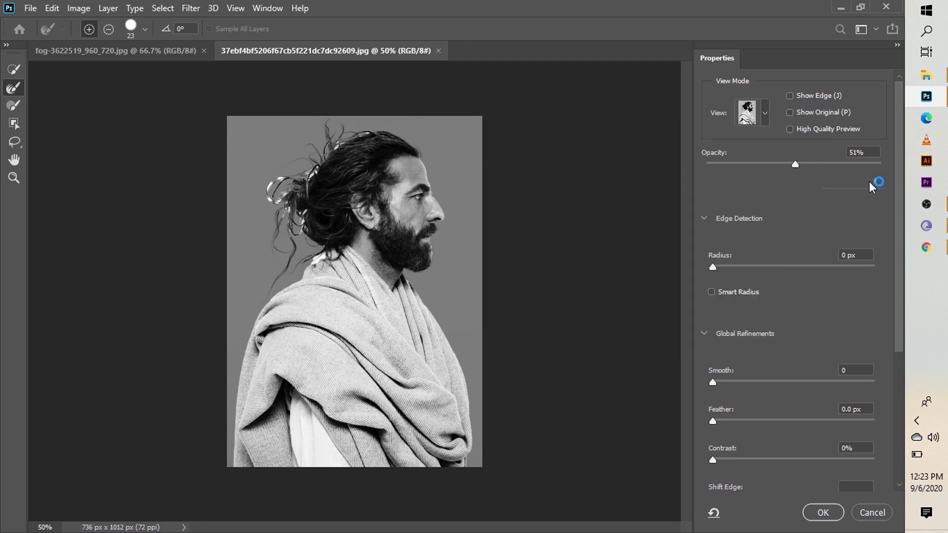
{"action": "left_click_drag", "start_coordinate": [797, 164], "coordinate": [840, 162]}
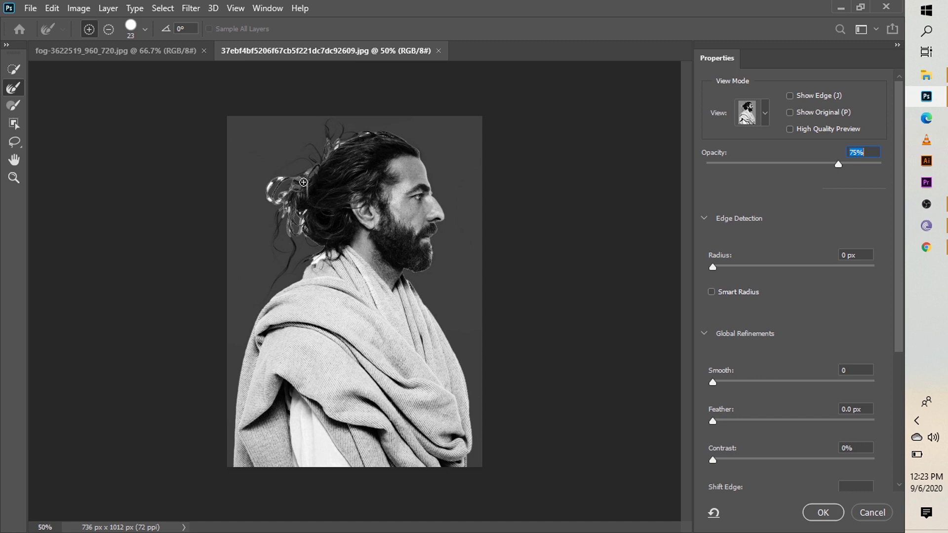
Step: Refine the selection edge with the Refine Edge Brush along the top of the hair, the beard and the loose hair bun
{"action": "left_click", "coordinate": [340, 149]}
{"action": "left_click_drag", "start_coordinate": [364, 139], "coordinate": [375, 141]}
{"action": "mouse_move", "coordinate": [426, 261]}
{"action": "left_mouse_down"}
{"action": "mouse_move", "coordinate": [414, 265]}
{"action": "mouse_move", "coordinate": [430, 253]}
{"action": "left_mouse_up"}
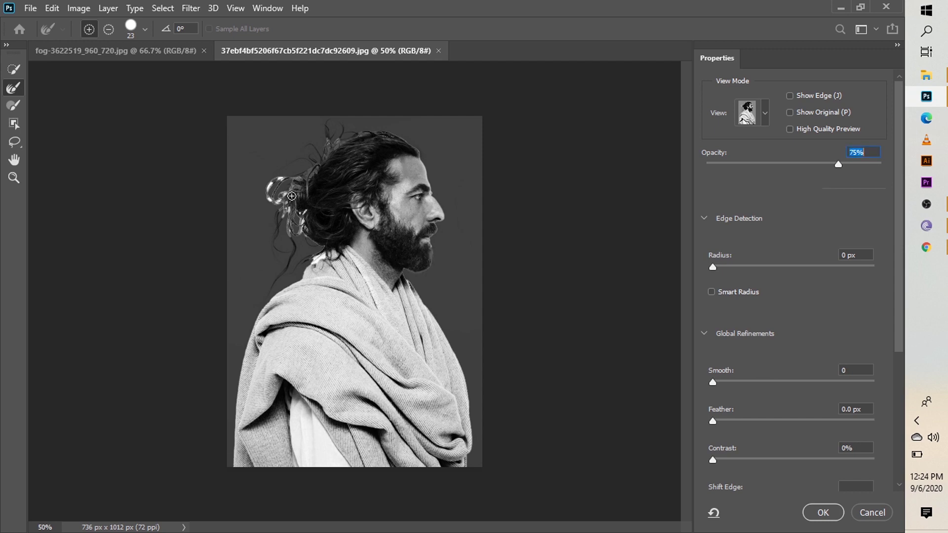
{"action": "mouse_move", "coordinate": [282, 181]}
{"action": "left_mouse_down"}
{"action": "mouse_move", "coordinate": [273, 182]}
{"action": "mouse_move", "coordinate": [272, 200]}
{"action": "mouse_move", "coordinate": [303, 212]}
{"action": "mouse_move", "coordinate": [310, 234]}
{"action": "mouse_move", "coordinate": [287, 230]}
{"action": "left_mouse_up"}
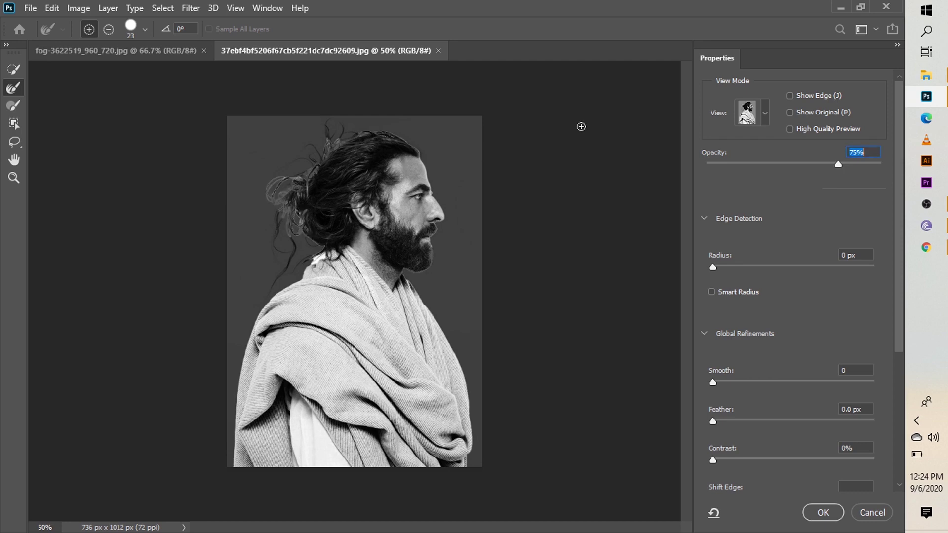
Step: Preview the selection as Marching Ants and add the loose hair strands behind the neck with the Quick Selection tool
{"action": "key", "text": "ctrl+minus"}
{"action": "key", "text": "ctrl+plus"}
{"action": "key", "text": "ctrl+plus"}
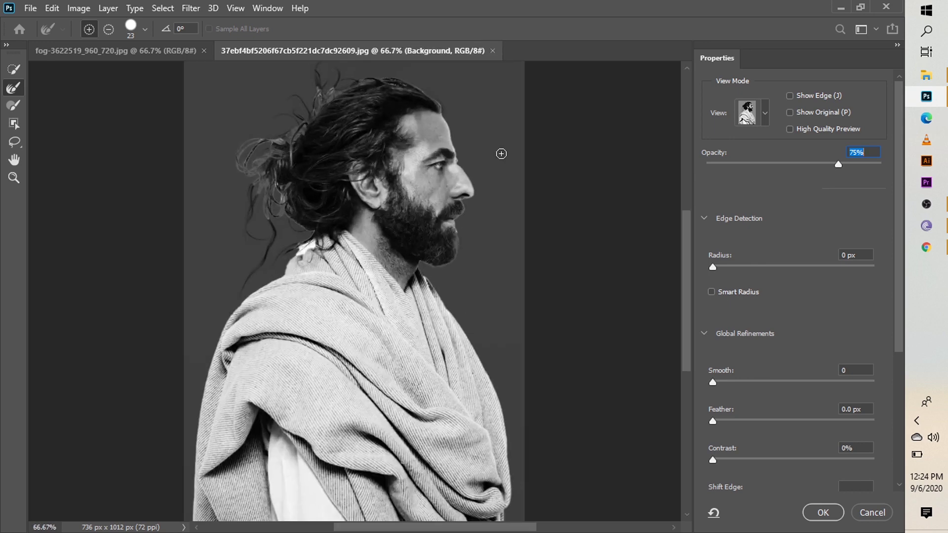
{"action": "left_click", "coordinate": [765, 114]}
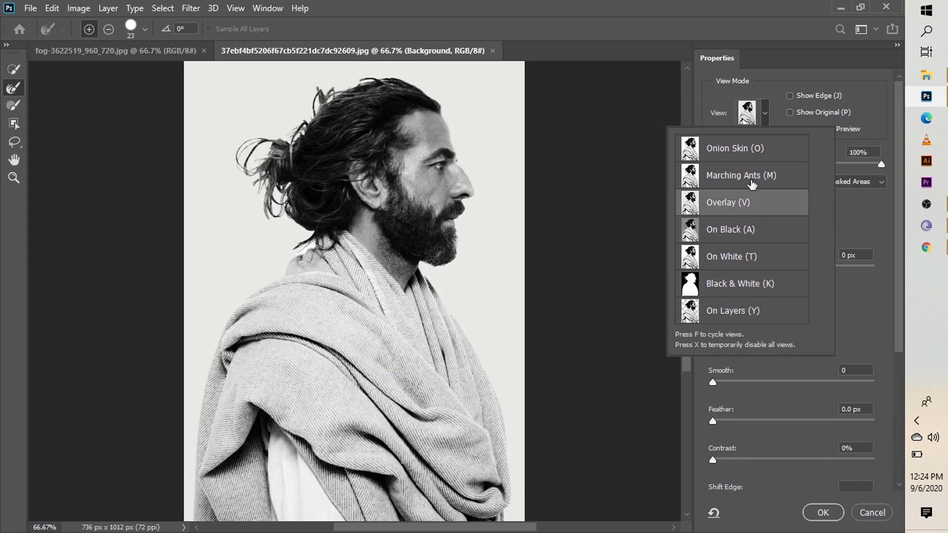
{"action": "left_click", "coordinate": [697, 182]}
{"action": "left_click", "coordinate": [13, 70]}
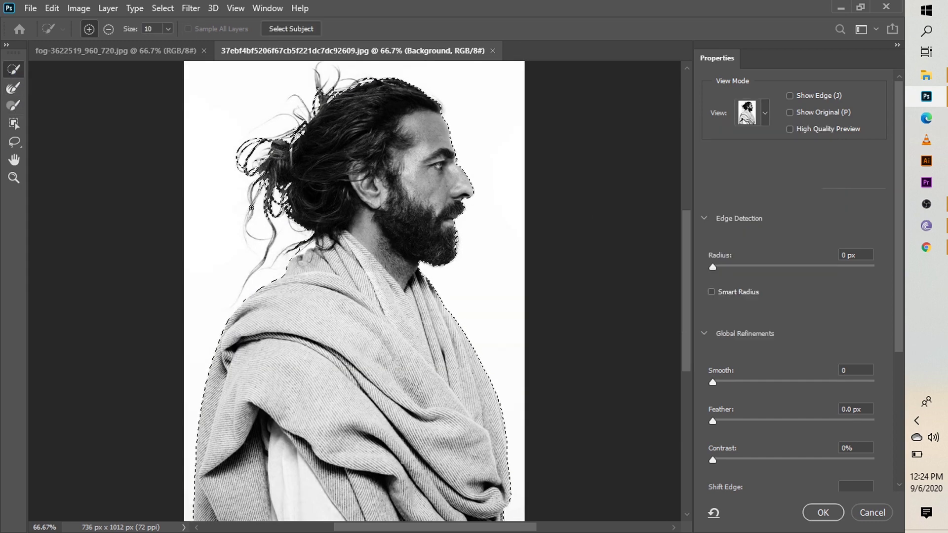
{"action": "left_click_drag", "start_coordinate": [257, 183], "coordinate": [268, 219]}
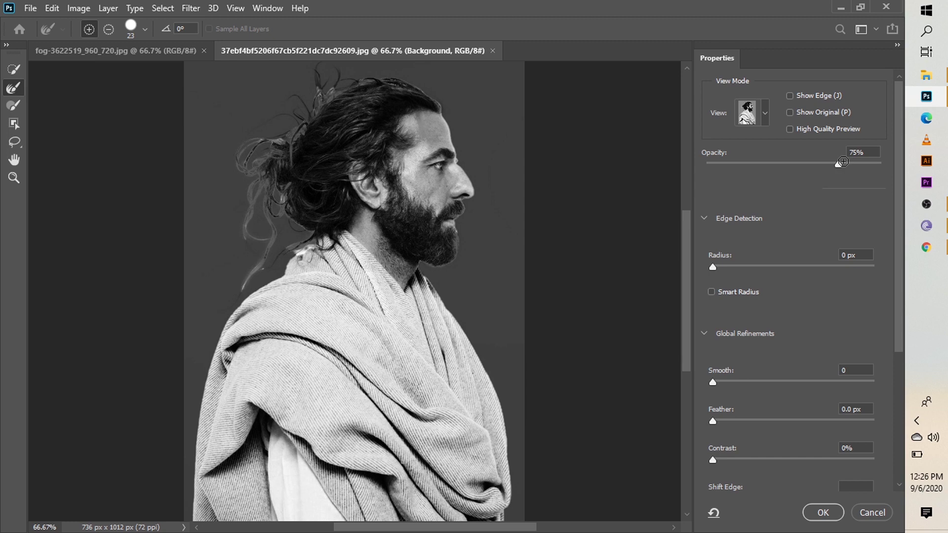
Step: Lower the On Black preview opacity to 42% and output the refined selection as a Layer Mask
{"action": "left_click_drag", "start_coordinate": [843, 161], "coordinate": [779, 198]}
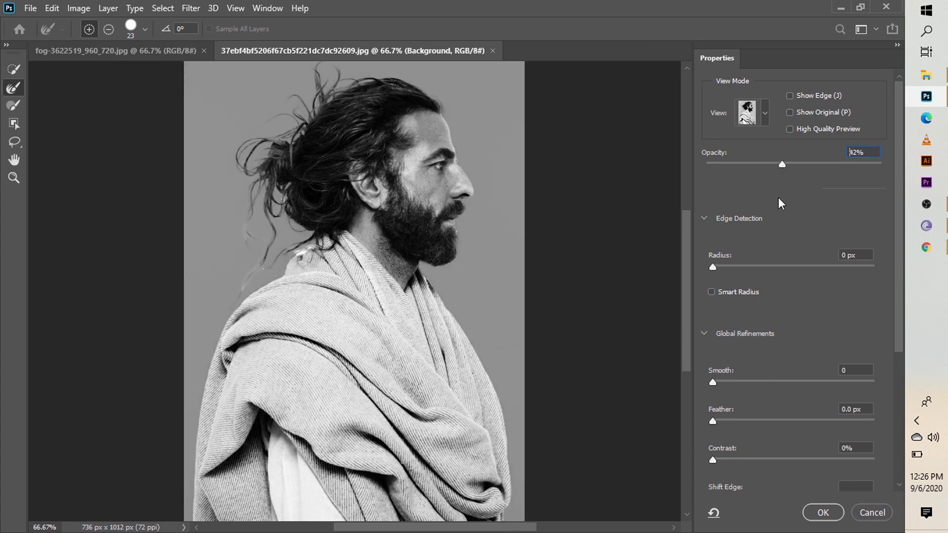
{"action": "scroll", "coordinate": [778, 198], "scroll_direction": "down", "scroll_amount": 4}
{"action": "left_click", "coordinate": [808, 450]}
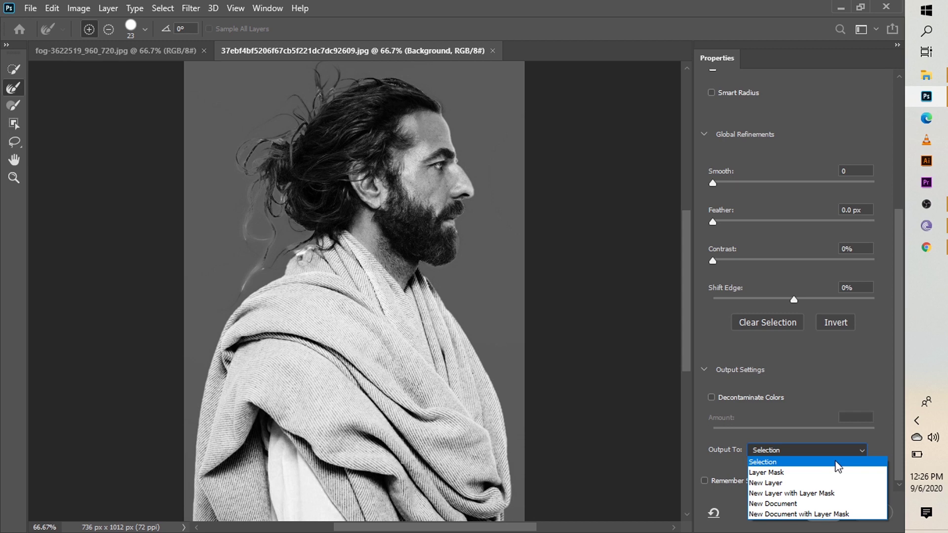
{"action": "left_click", "coordinate": [812, 473]}
{"action": "left_click", "coordinate": [824, 513]}
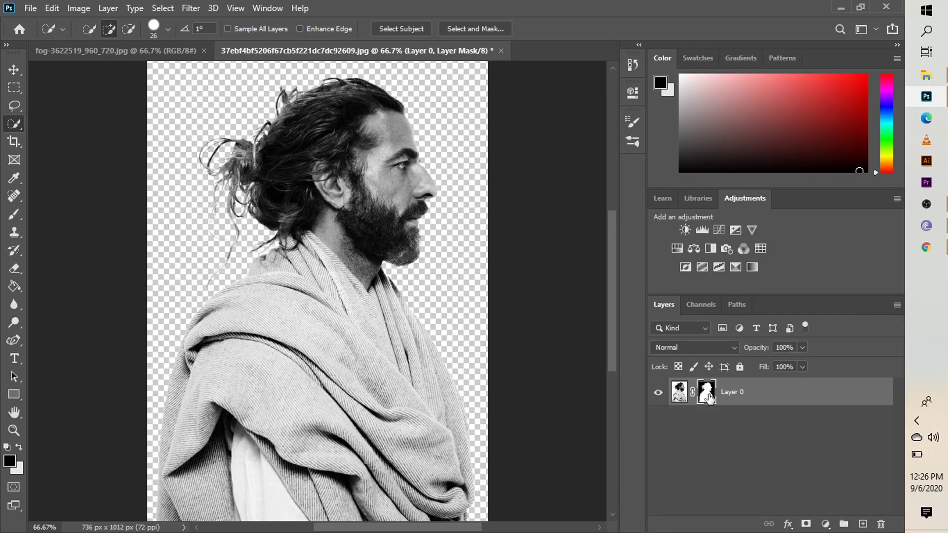
Step: Reopen Layer 0's mask for refinement and output the cutout to a New Layer
{"action": "double_click", "coordinate": [711, 404]}
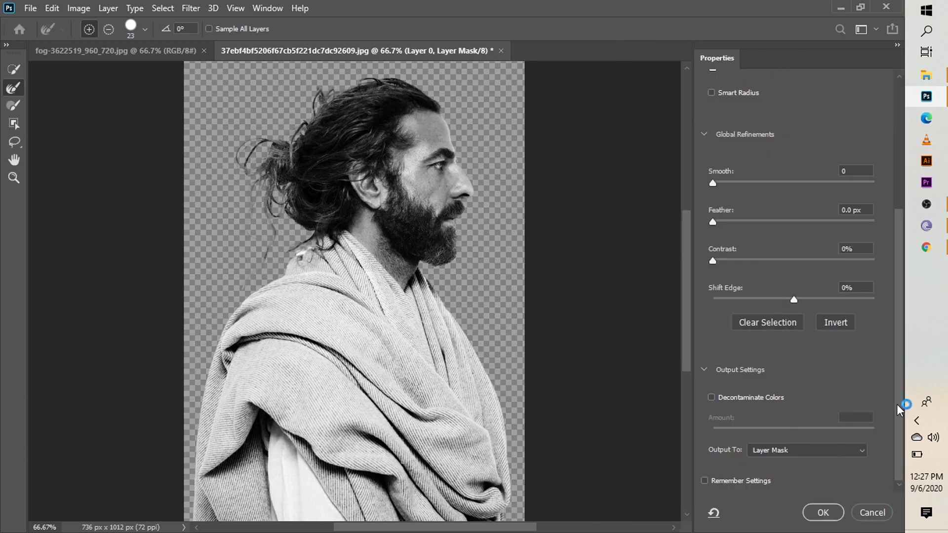
{"action": "left_click", "coordinate": [854, 452]}
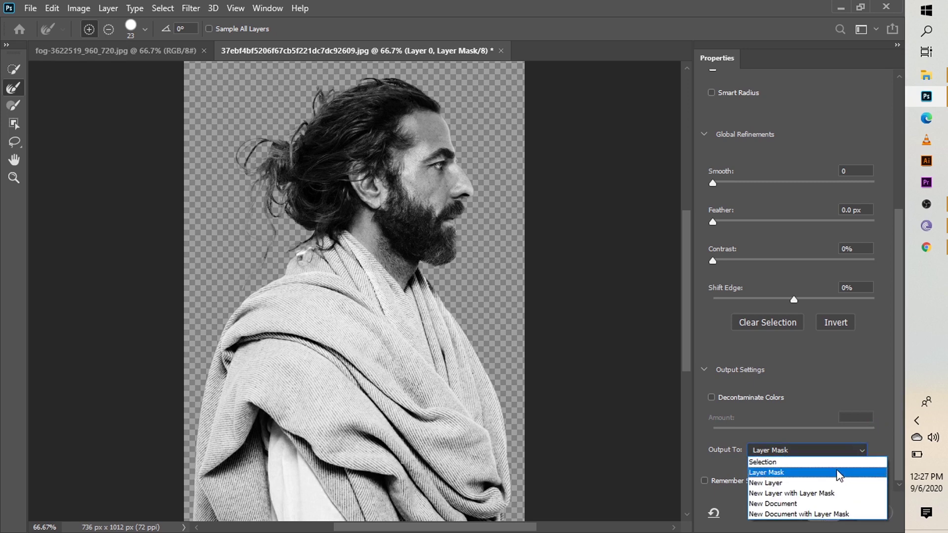
{"action": "left_click", "coordinate": [821, 480]}
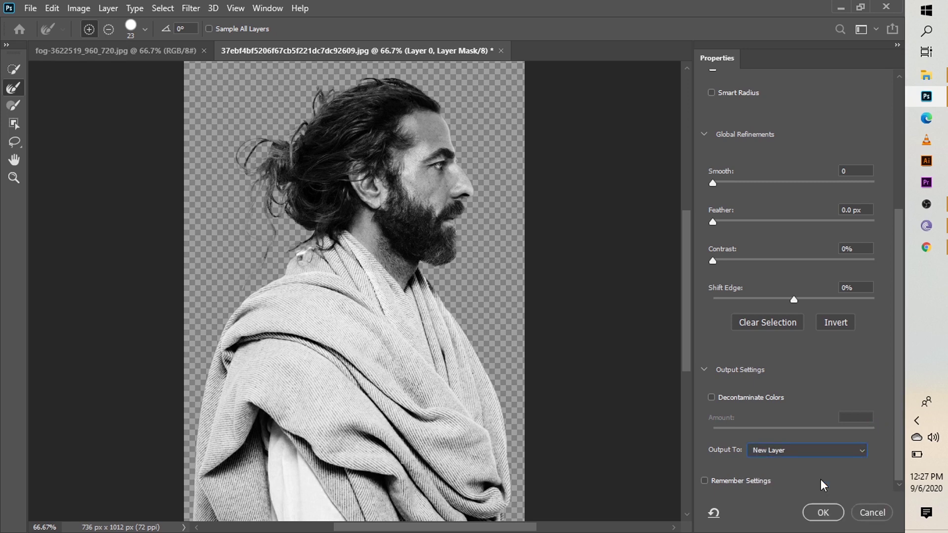
{"action": "left_click", "coordinate": [820, 510]}
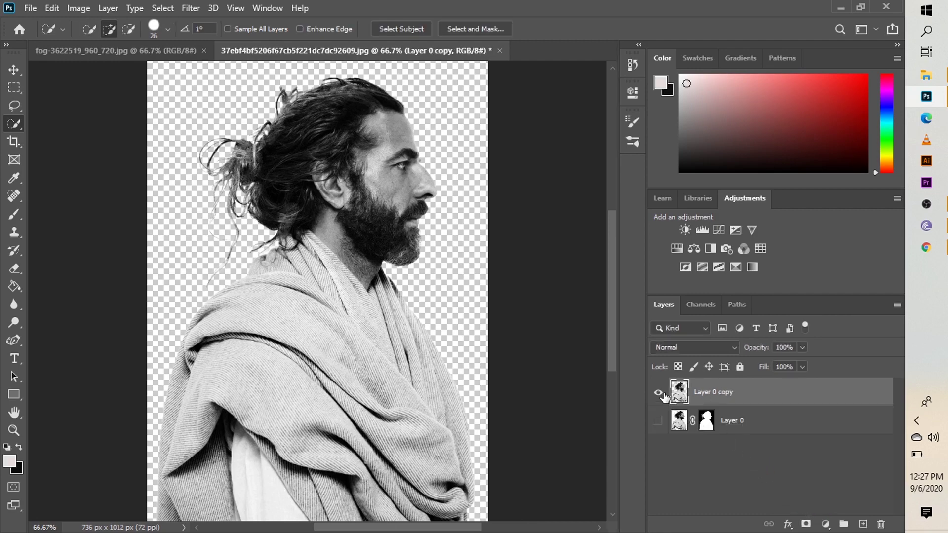
Step: Check the cutout by toggling the visibility of Layer 0 copy, and delete the masked Layer 0
{"action": "left_click", "coordinate": [663, 395]}
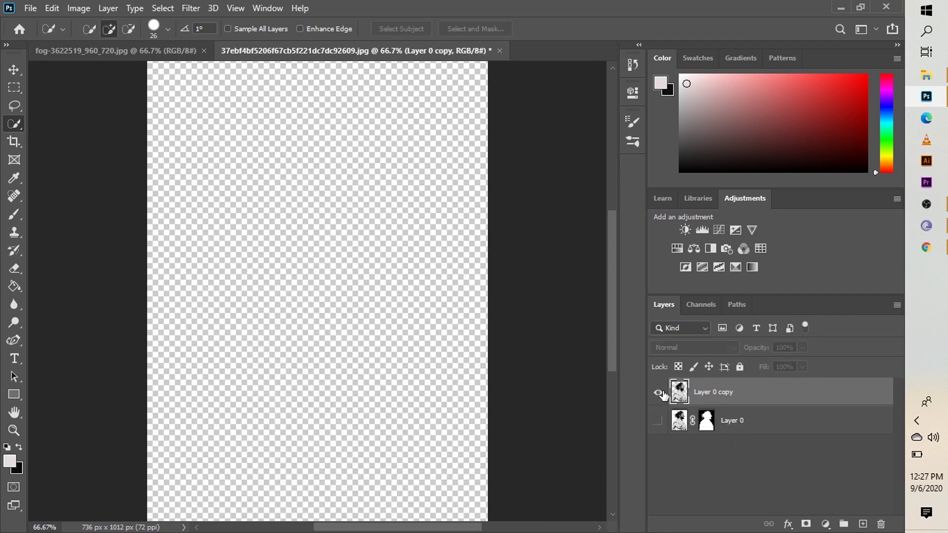
{"action": "left_click", "coordinate": [664, 394]}
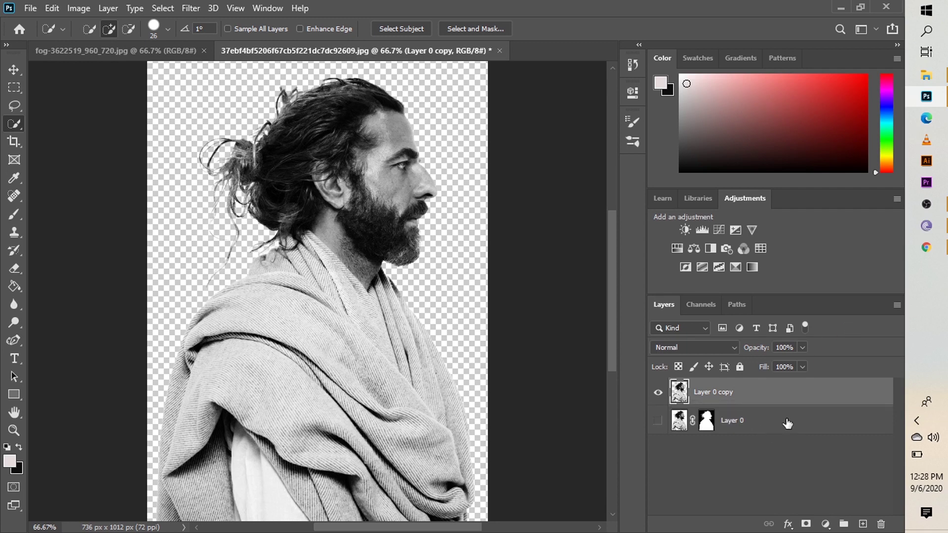
{"action": "left_click_drag", "start_coordinate": [788, 423], "coordinate": [882, 525]}
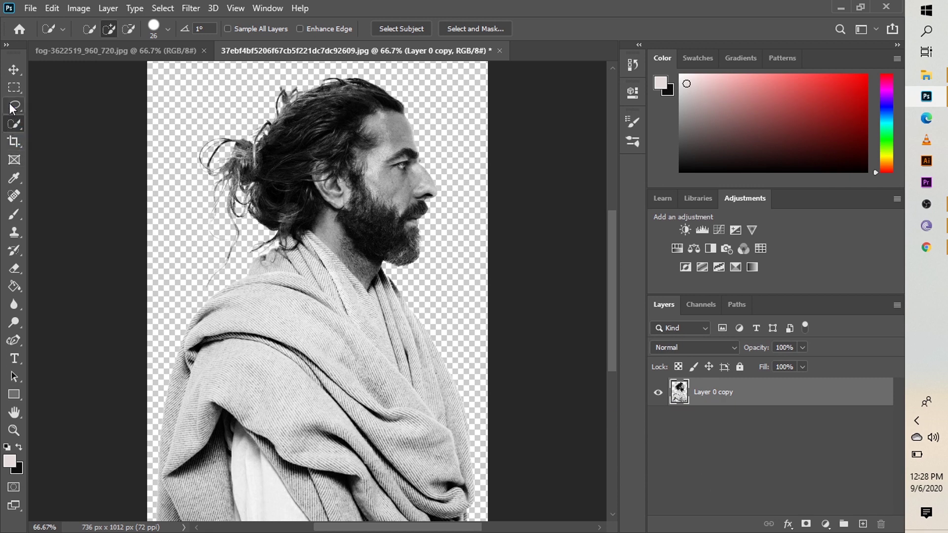
Step: Extend the canvas above and on both sides of the man with the Crop tool to about 1115 x 1175 px
{"action": "left_click", "coordinate": [13, 142]}
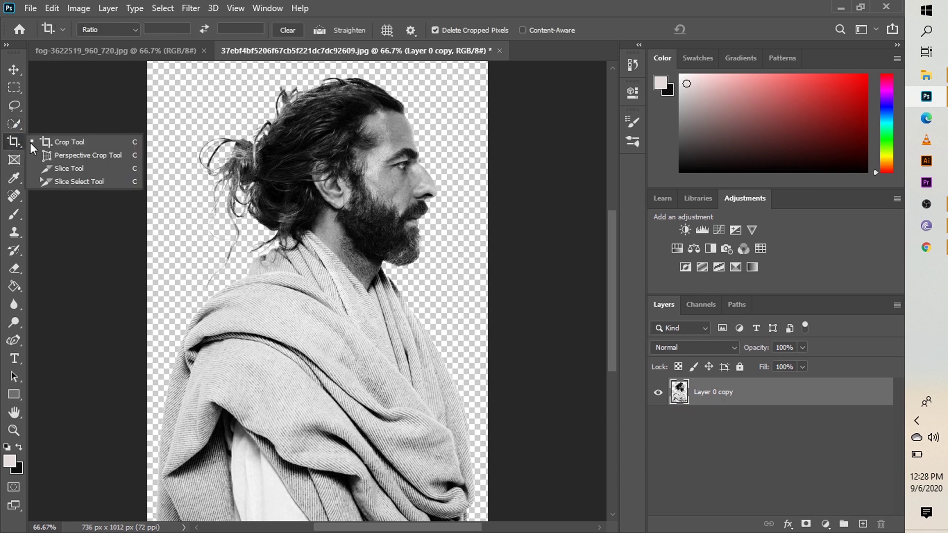
{"action": "left_click", "coordinate": [70, 142]}
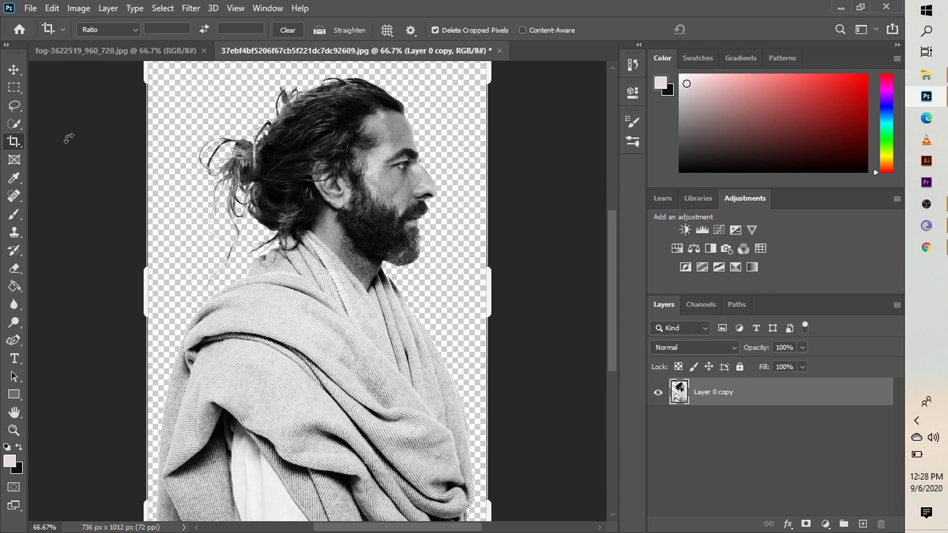
{"action": "left_click", "coordinate": [139, 277]}
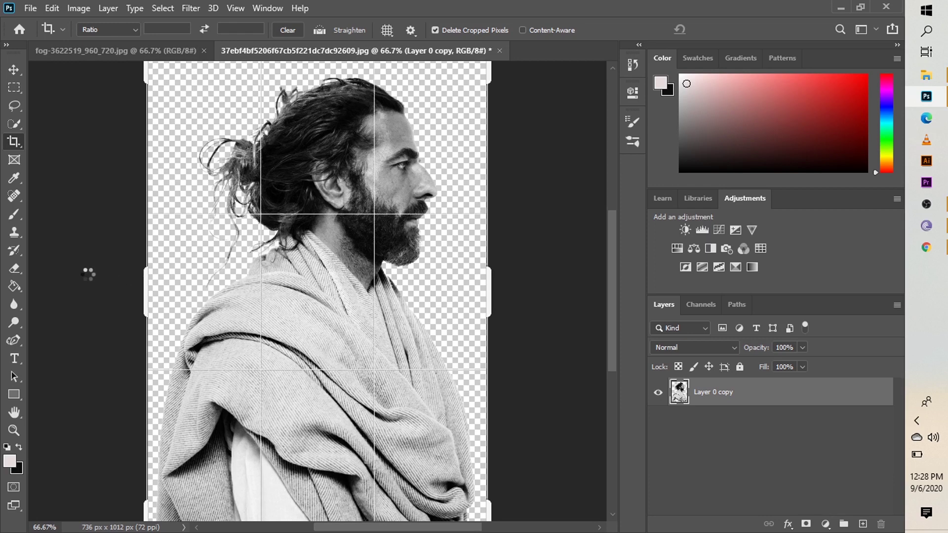
{"action": "left_click_drag", "start_coordinate": [88, 274], "coordinate": [85, 271]}
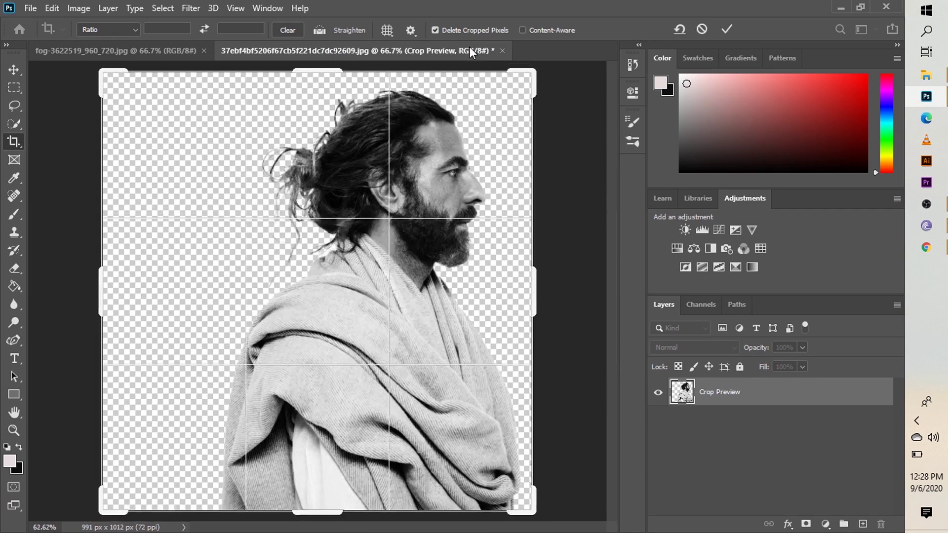
{"action": "mouse_move", "coordinate": [336, 70]}
{"action": "left_mouse_down"}
{"action": "mouse_move", "coordinate": [334, 53]}
{"action": "mouse_move", "coordinate": [336, 82]}
{"action": "left_mouse_up"}
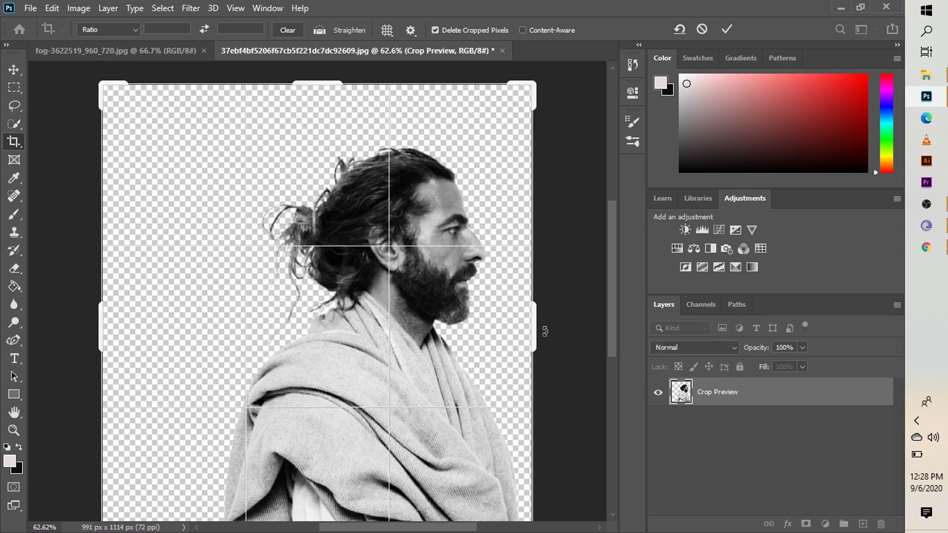
{"action": "left_click_drag", "start_coordinate": [533, 327], "coordinate": [545, 331]}
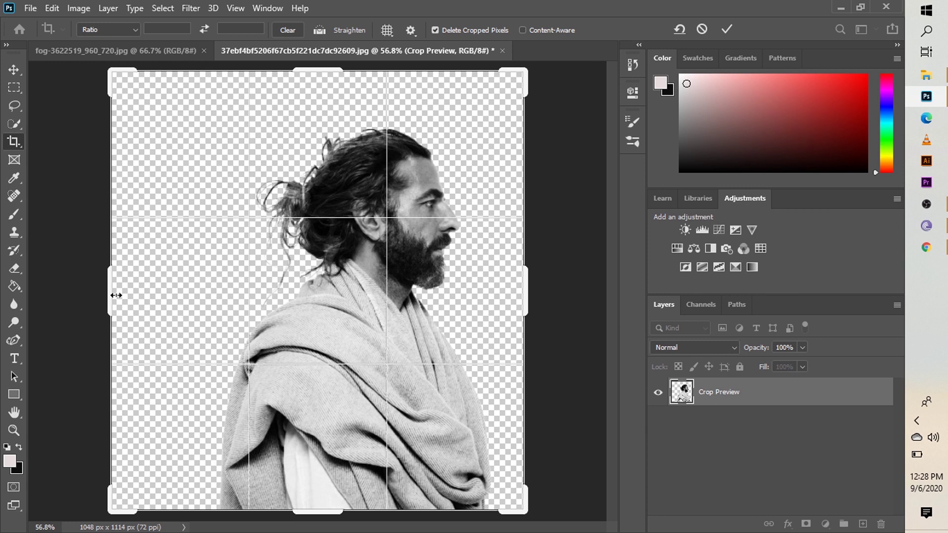
{"action": "left_click_drag", "start_coordinate": [116, 295], "coordinate": [105, 296]}
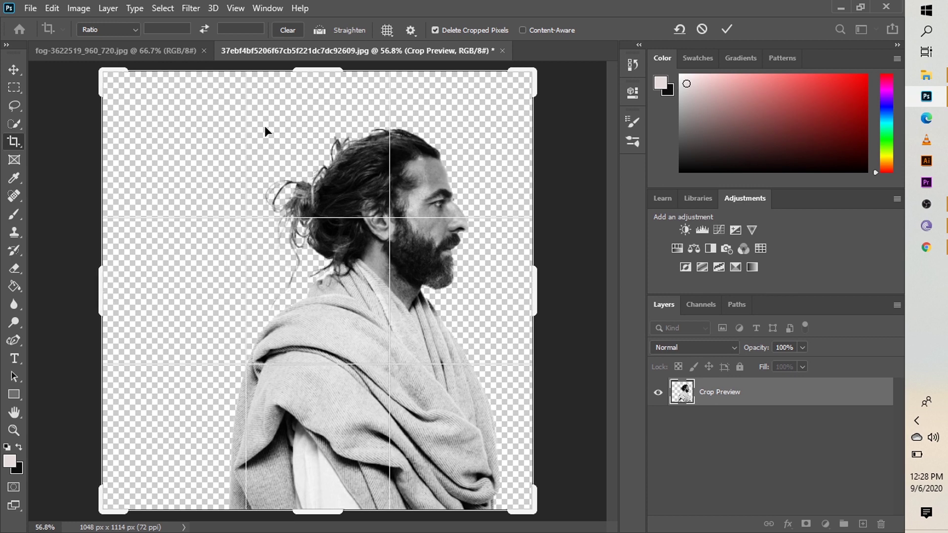
{"action": "left_click_drag", "start_coordinate": [304, 66], "coordinate": [298, 40]}
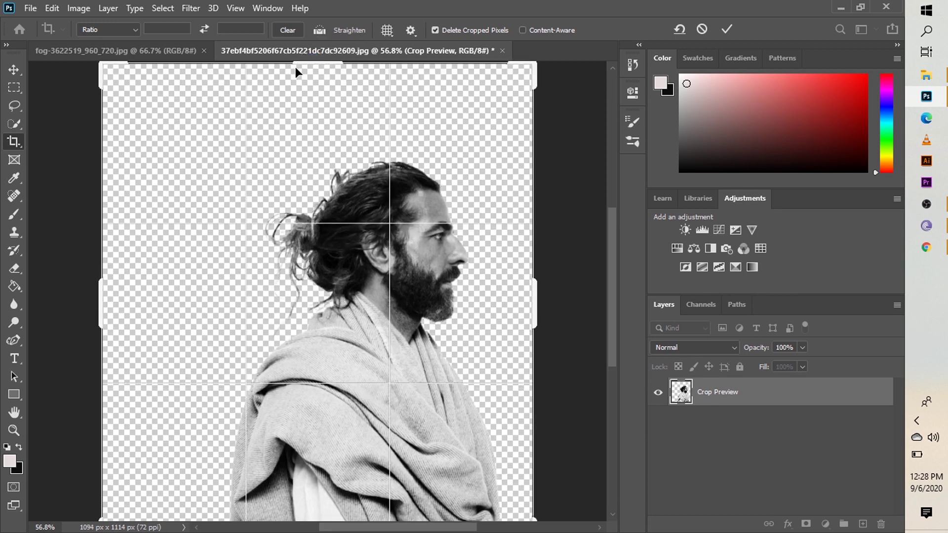
{"action": "left_click_drag", "start_coordinate": [98, 294], "coordinate": [97, 301]}
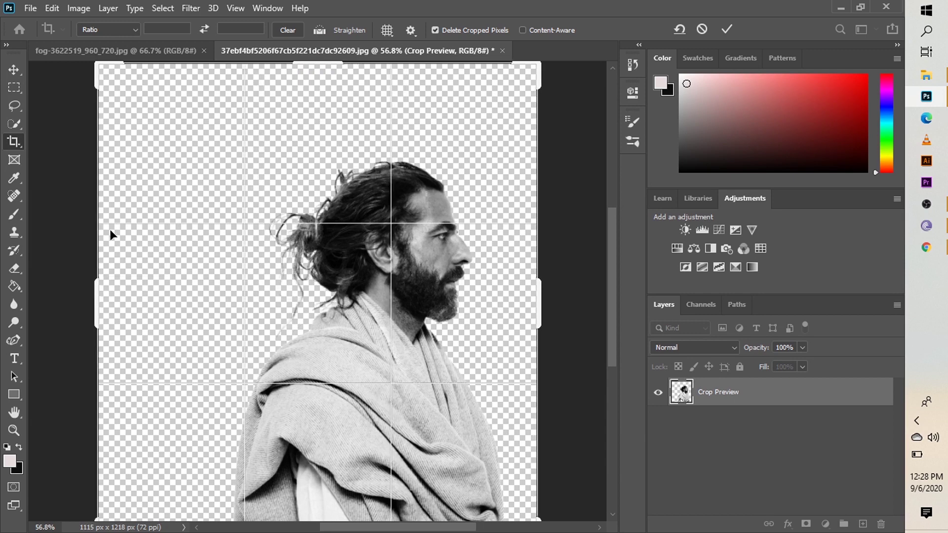
{"action": "left_click_drag", "start_coordinate": [321, 64], "coordinate": [323, 75]}
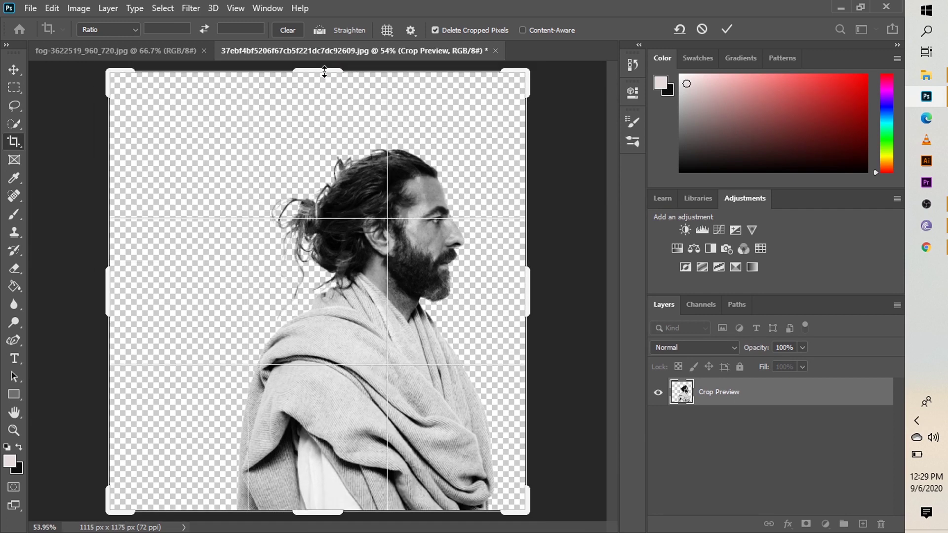
{"action": "key", "text": "Return"}
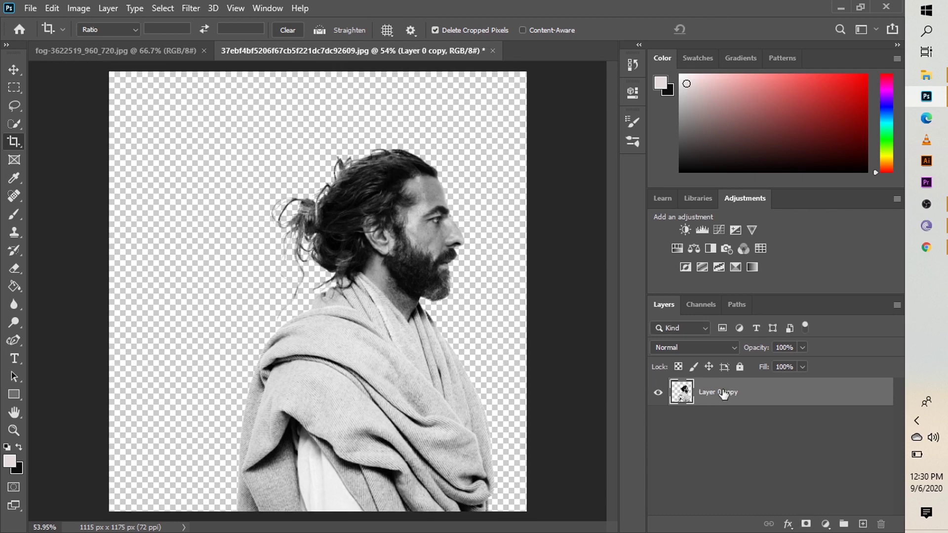
Step: Add a Solid Color fill layer in off-white f4f0f0 above the cutout layer
{"action": "left_click", "coordinate": [826, 525]}
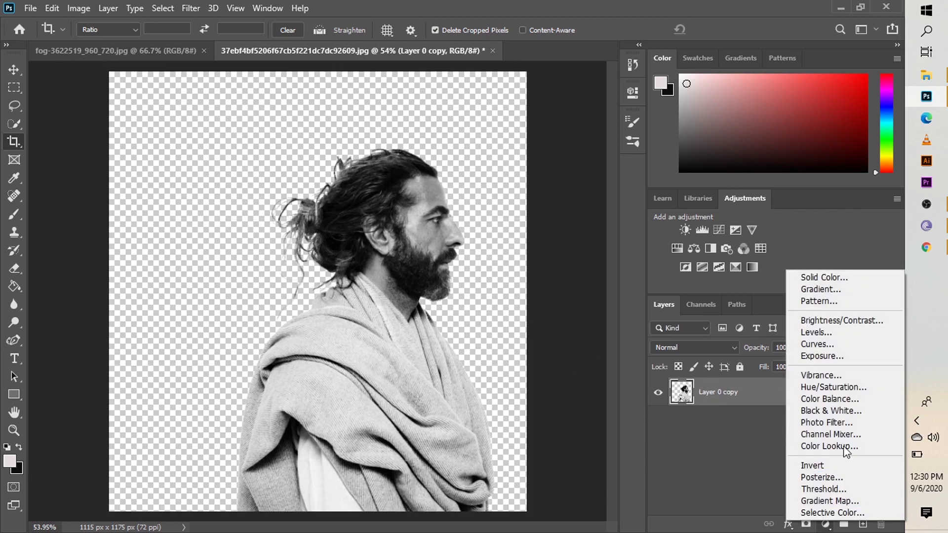
{"action": "left_click", "coordinate": [840, 279]}
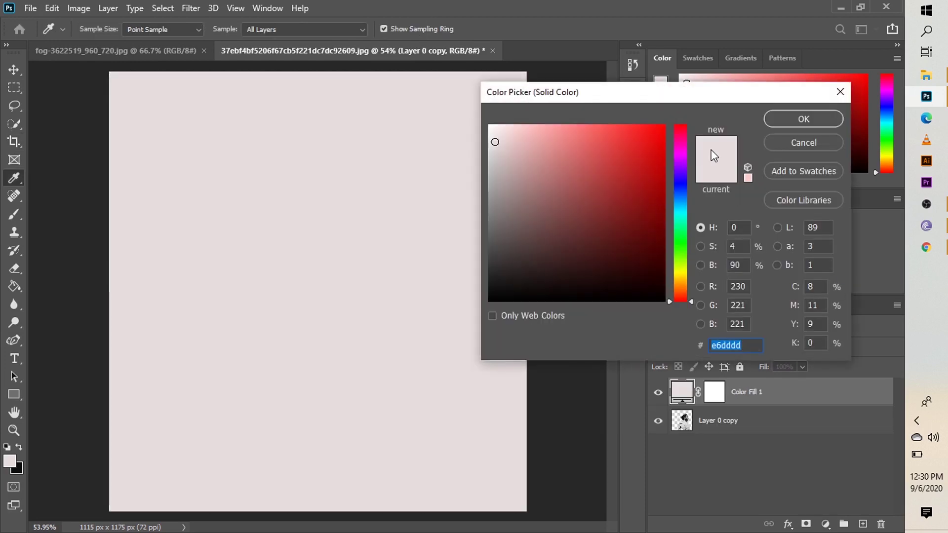
{"action": "left_click", "coordinate": [490, 132]}
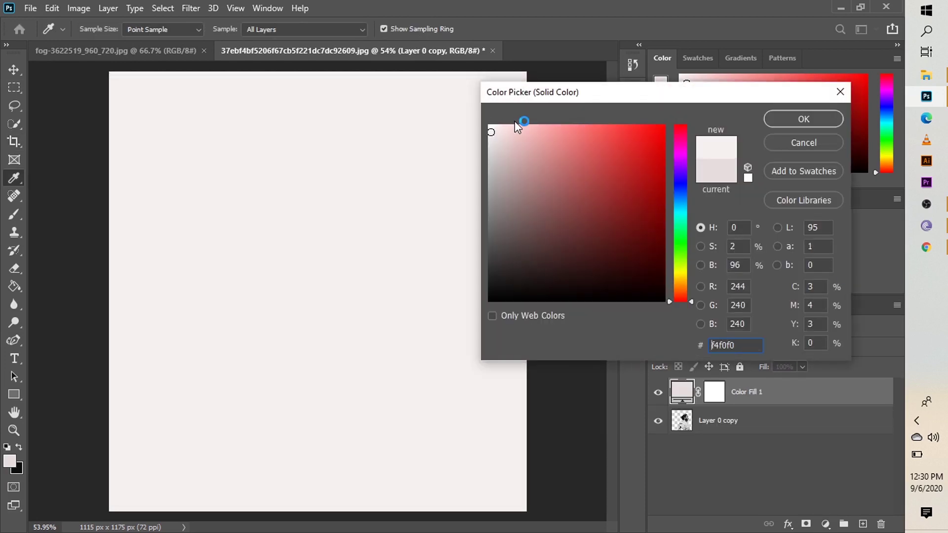
{"action": "left_click", "coordinate": [798, 115]}
{"action": "key", "text": "c"}
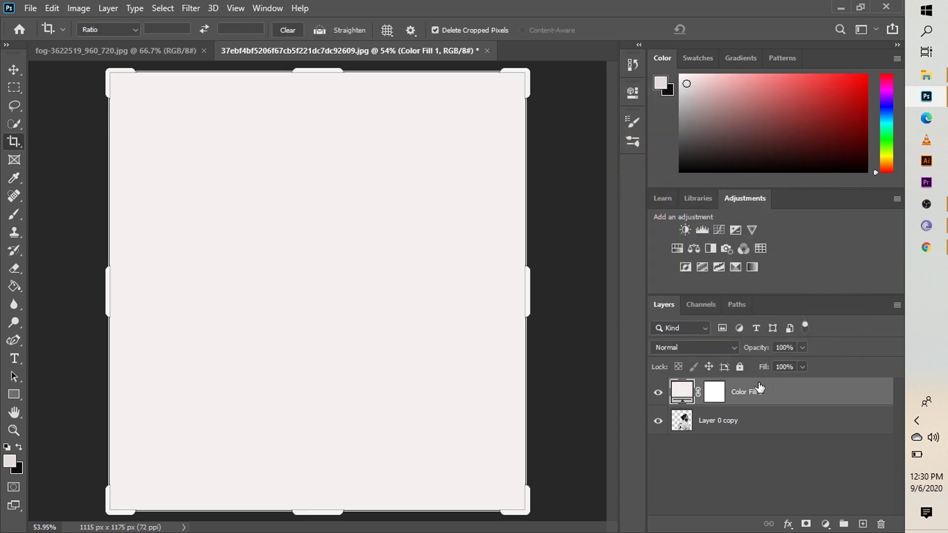
Step: Place the Color Fill 1 layer beneath Layer 0 copy and desaturate Layer 0 copy
{"action": "left_click_drag", "start_coordinate": [754, 387], "coordinate": [765, 443]}
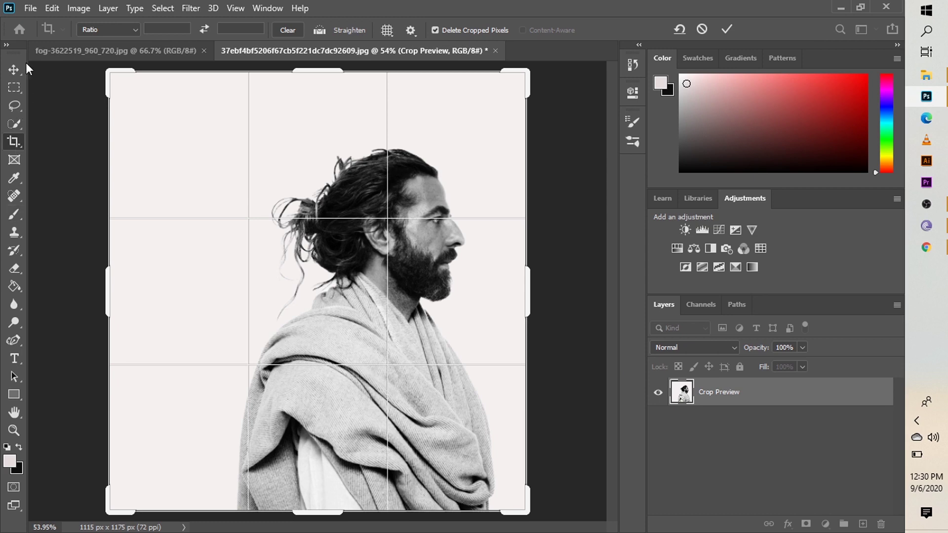
{"action": "left_click", "coordinate": [13, 72]}
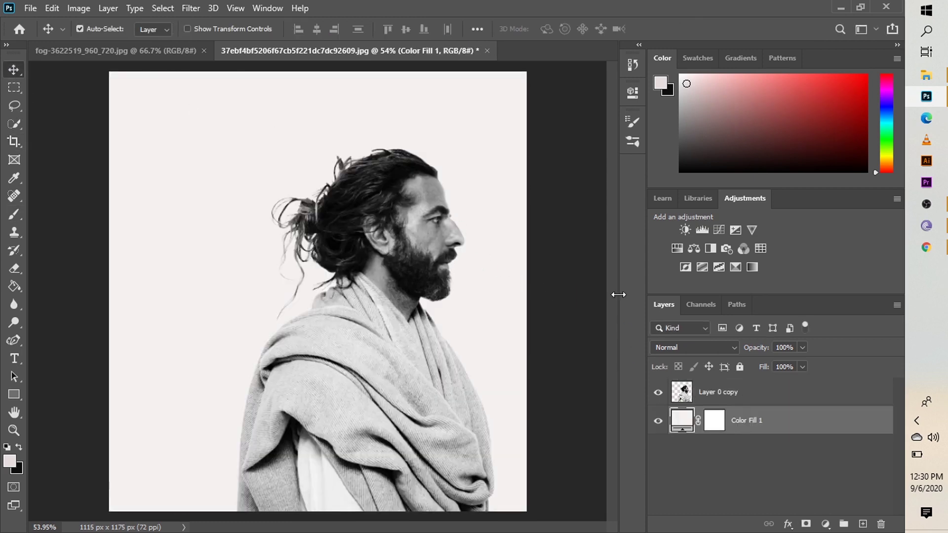
{"action": "left_click", "coordinate": [739, 402]}
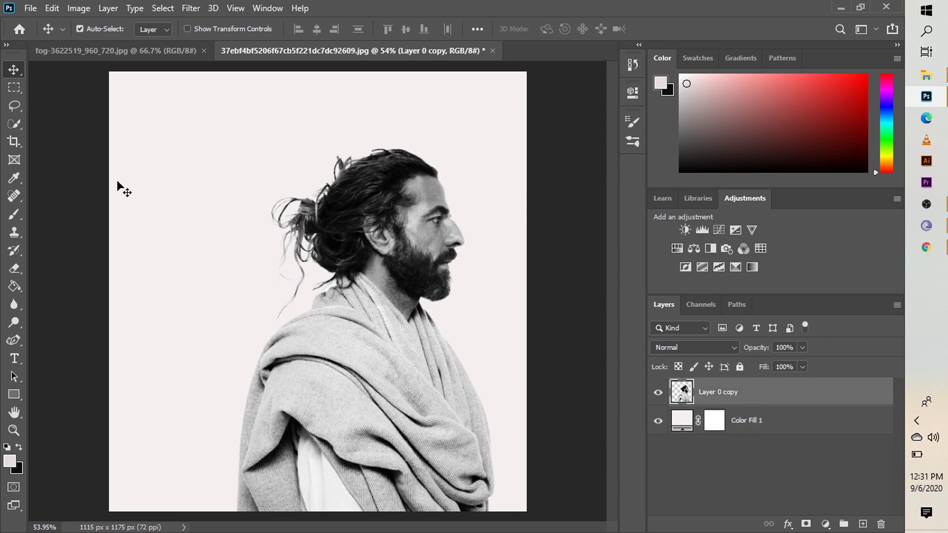
{"action": "left_click", "coordinate": [90, 7]}
{"action": "left_click", "coordinate": [97, 43]}
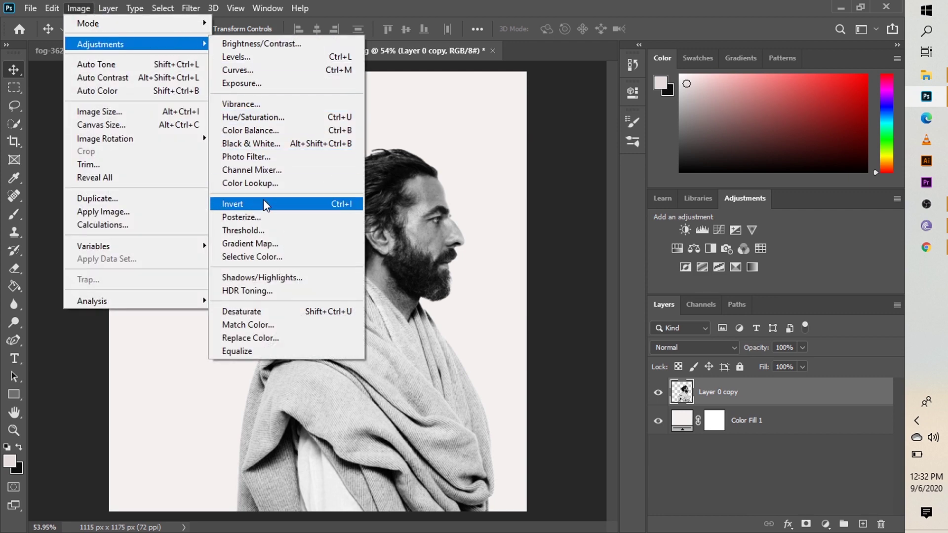
{"action": "left_click", "coordinate": [316, 313]}
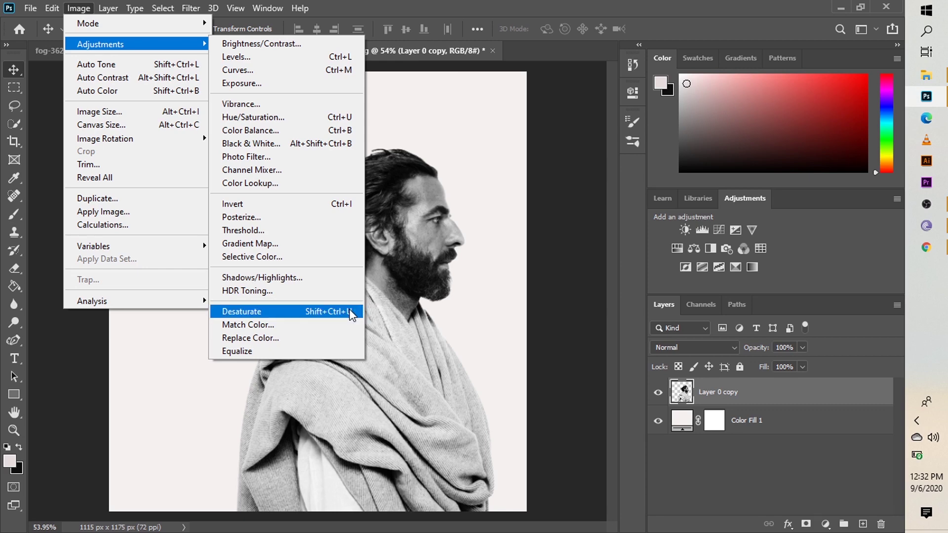
{"action": "left_click", "coordinate": [351, 313]}
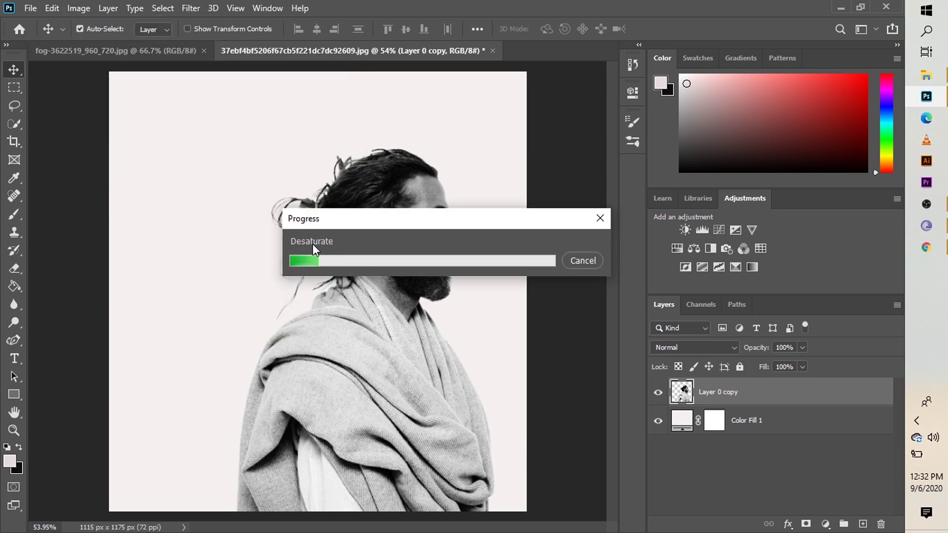
Step: Unlock the Background layer of the fog forest image and bring it into the portrait document as the uppermost layer
{"action": "left_click", "coordinate": [132, 50]}
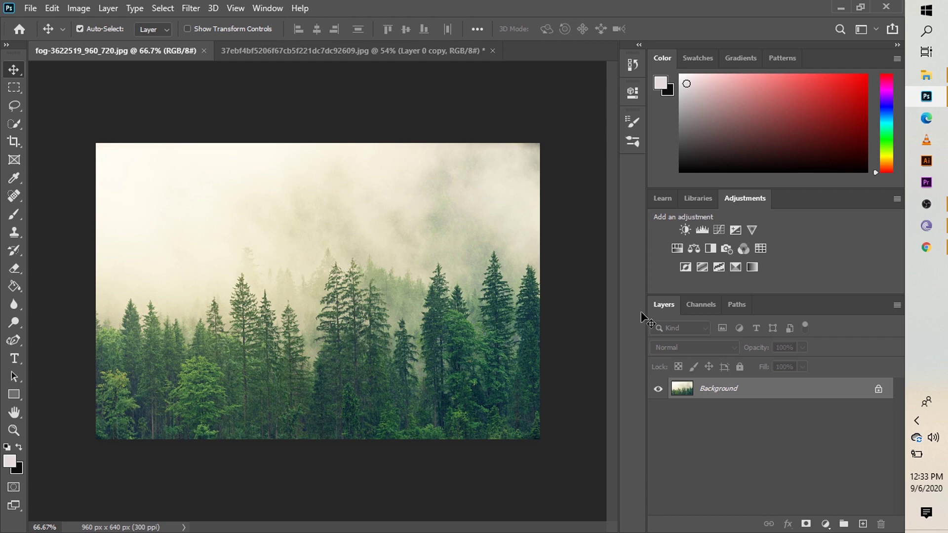
{"action": "left_click", "coordinate": [879, 390]}
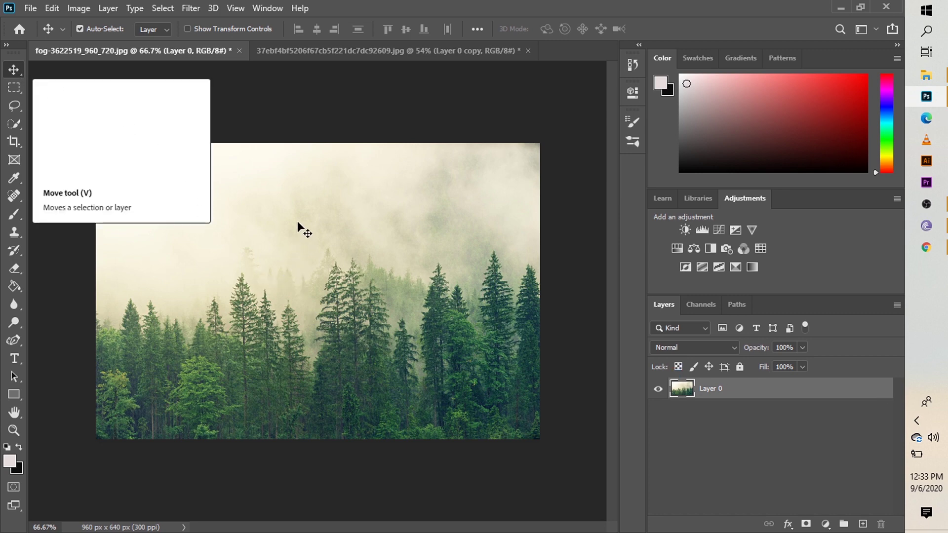
{"action": "left_click", "coordinate": [376, 49]}
{"action": "left_click_drag", "start_coordinate": [376, 49], "coordinate": [243, 303]}
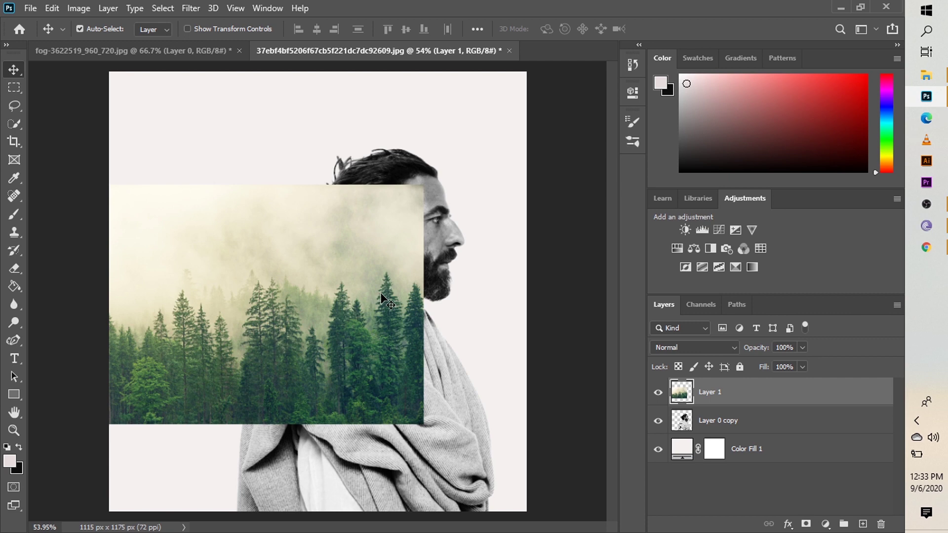
Step: Free-transform the forest layer: rotate it about -89.9°, scale it to about 103.3% and position it over the back half of the man
{"action": "key", "text": "ctrl"}
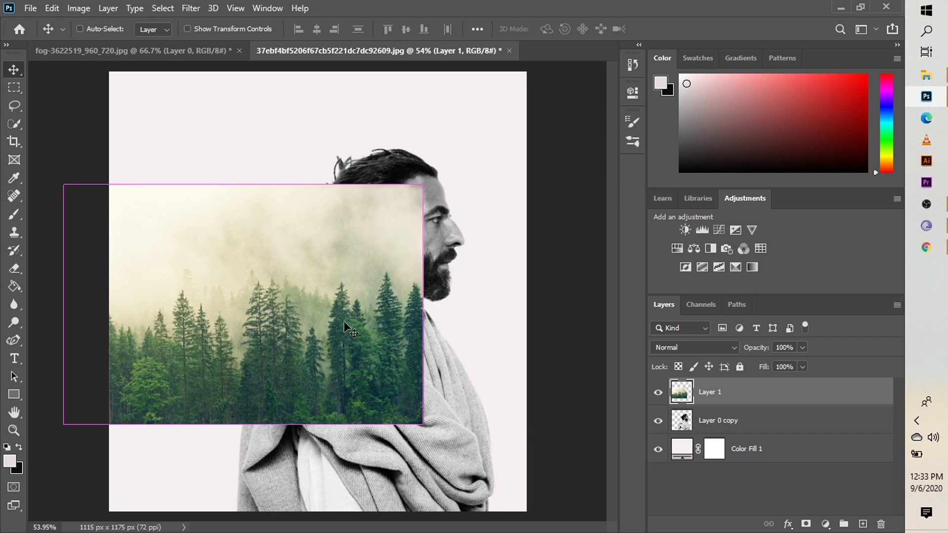
{"action": "key", "text": "ctrl+t"}
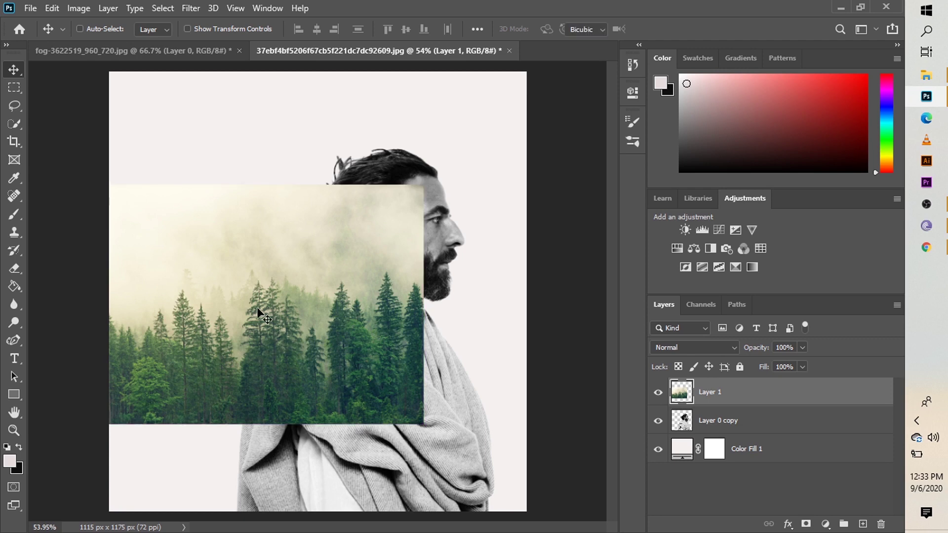
{"action": "left_click_drag", "start_coordinate": [437, 179], "coordinate": [426, 183]}
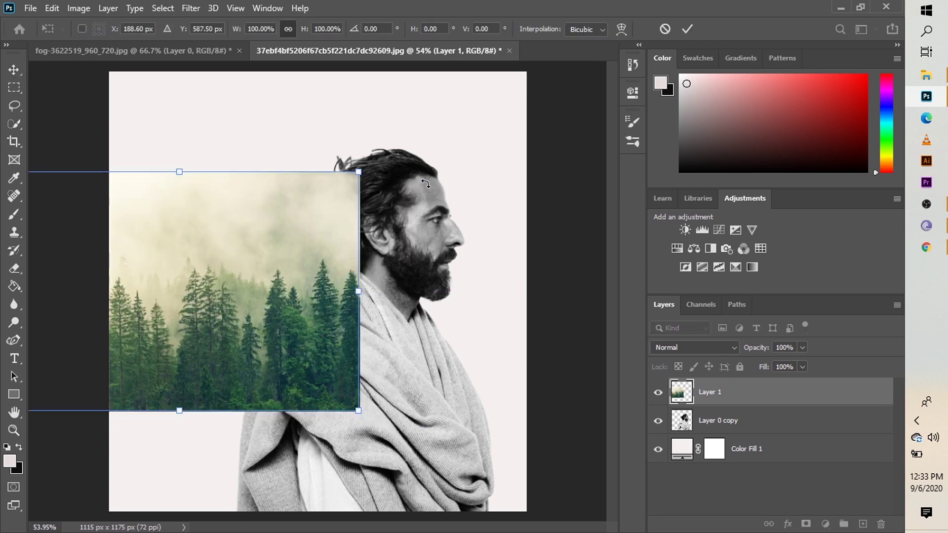
{"action": "left_click_drag", "start_coordinate": [308, 238], "coordinate": [417, 242]}
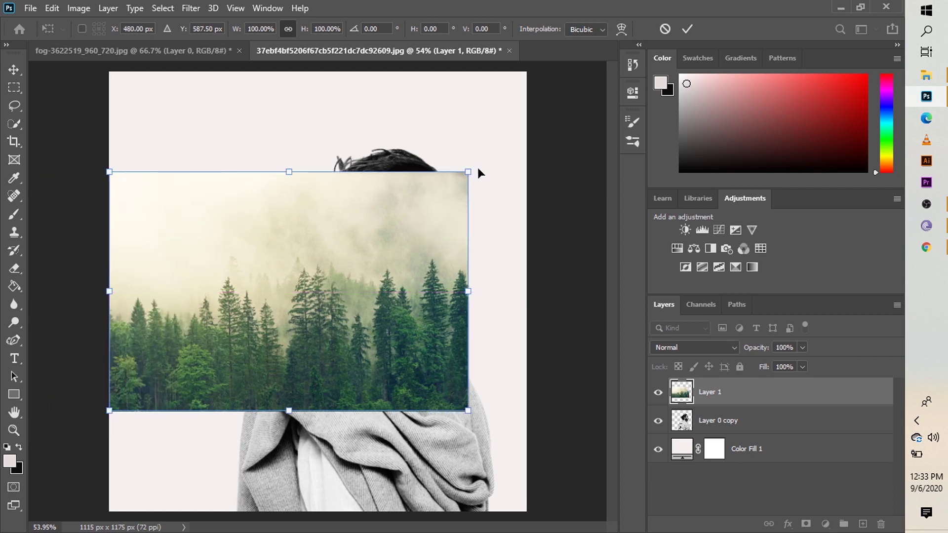
{"action": "left_click_drag", "start_coordinate": [476, 168], "coordinate": [173, 116]}
{"action": "left_click_drag", "start_coordinate": [298, 136], "coordinate": [276, 189]}
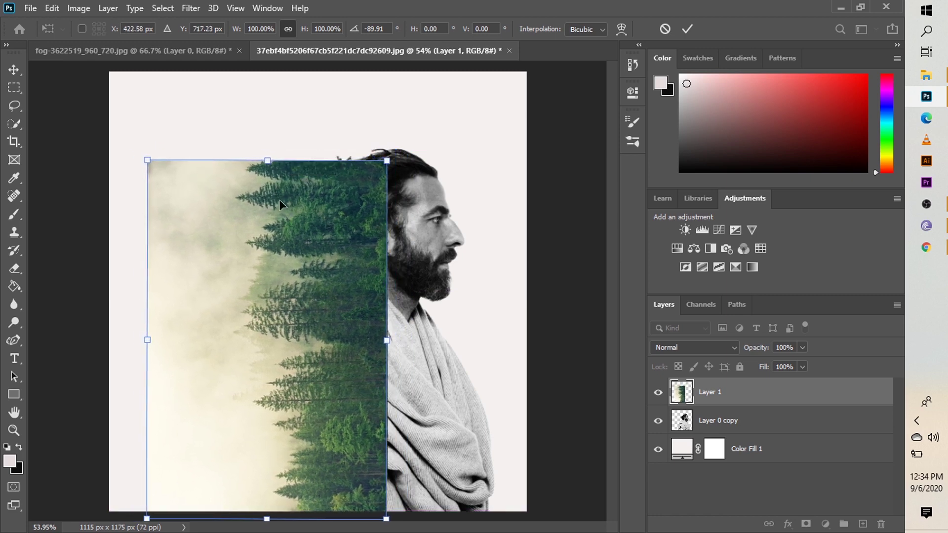
{"action": "left_click_drag", "start_coordinate": [291, 224], "coordinate": [290, 214]}
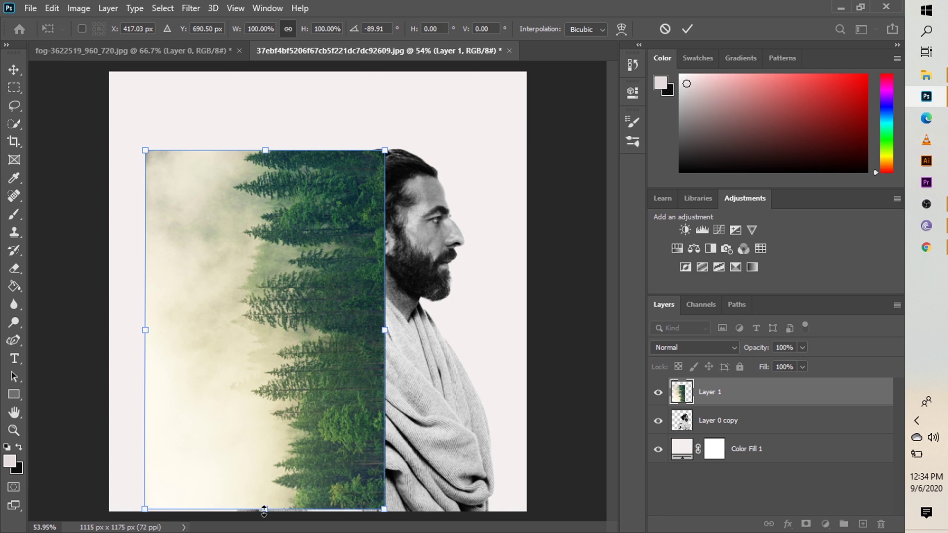
{"action": "left_click_drag", "start_coordinate": [264, 511], "coordinate": [266, 524]}
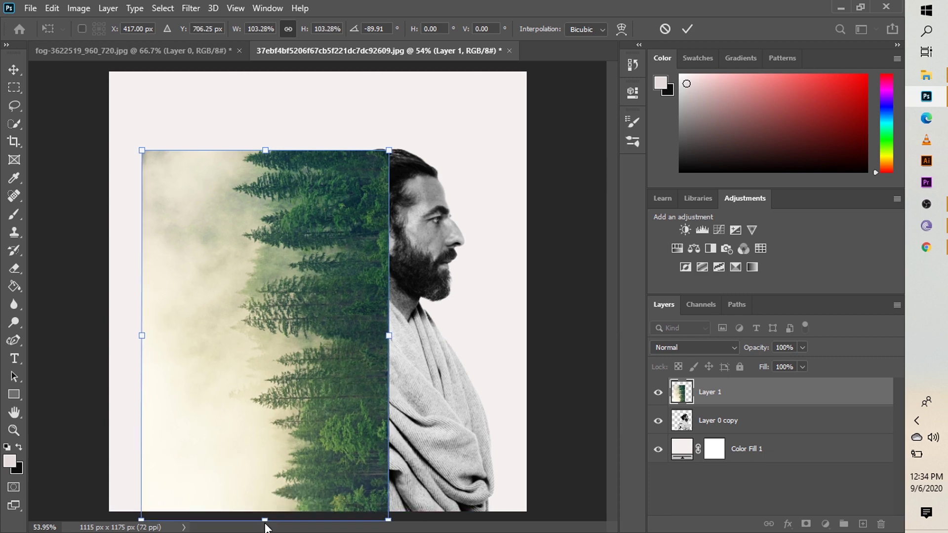
{"action": "key", "text": "Return"}
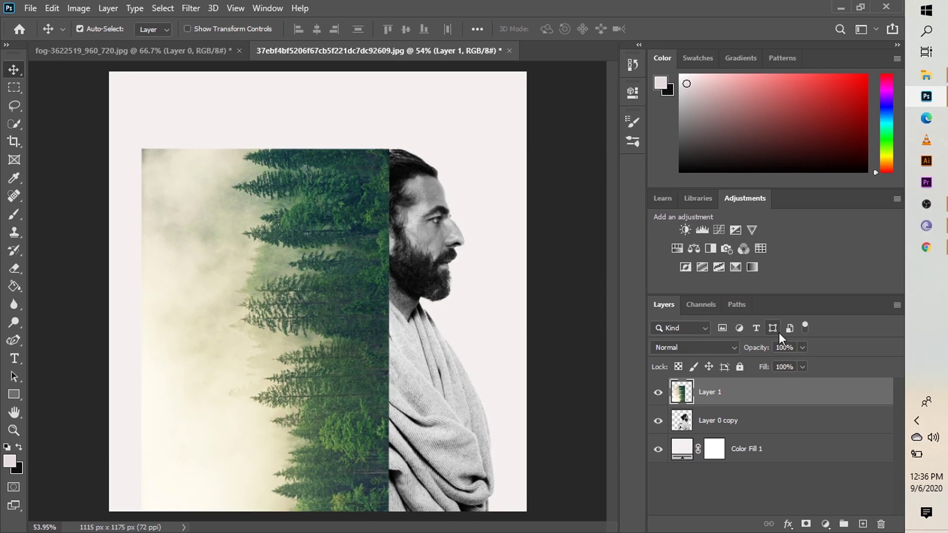
Step: Reduce Layer 1's opacity to 57%, then enlarge the forest slightly and flip it vertically over the man's back
{"action": "left_click", "coordinate": [801, 348]}
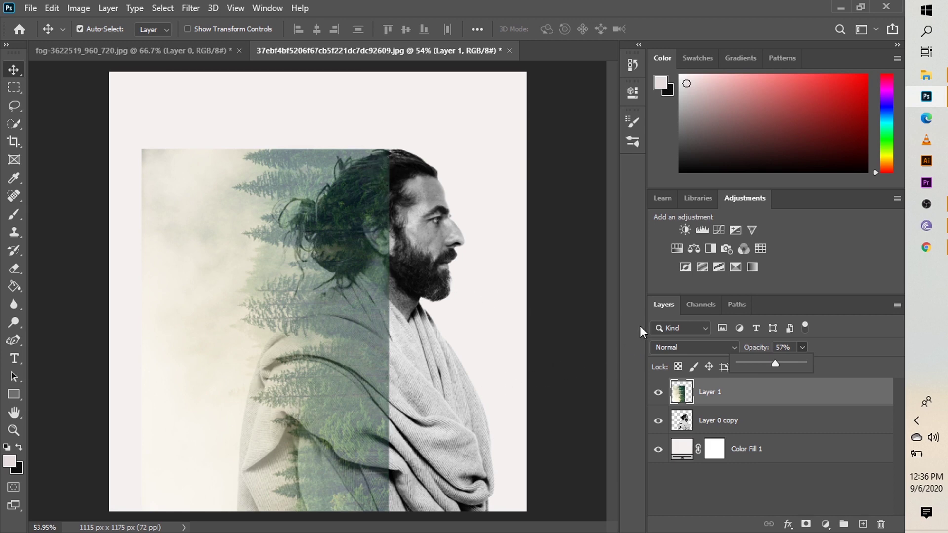
{"action": "key", "text": "ctrl+t"}
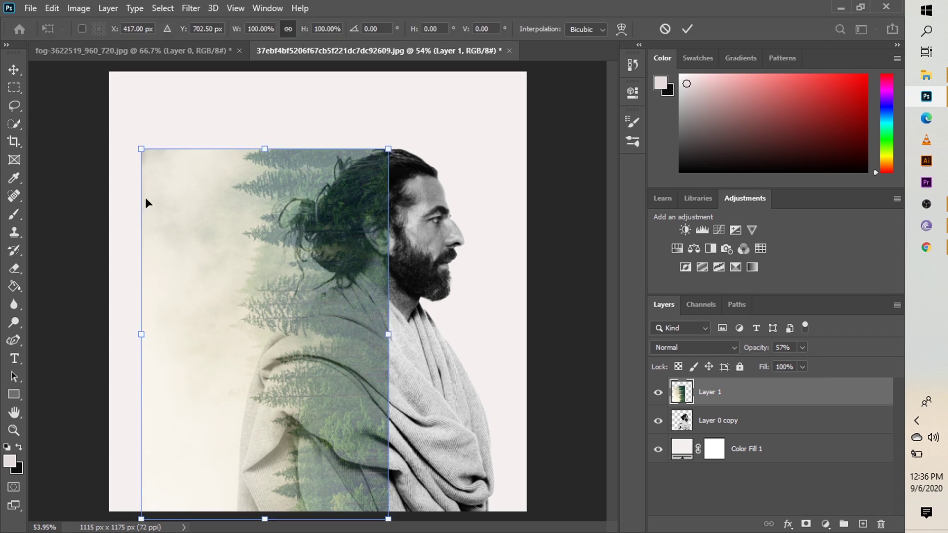
{"action": "left_click_drag", "start_coordinate": [141, 151], "coordinate": [133, 149]}
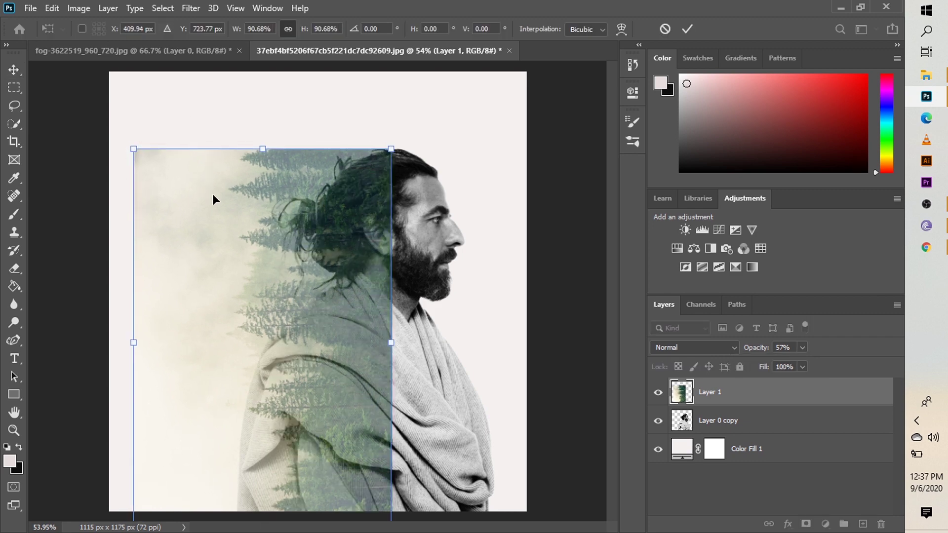
{"action": "right_click", "coordinate": [213, 195]}
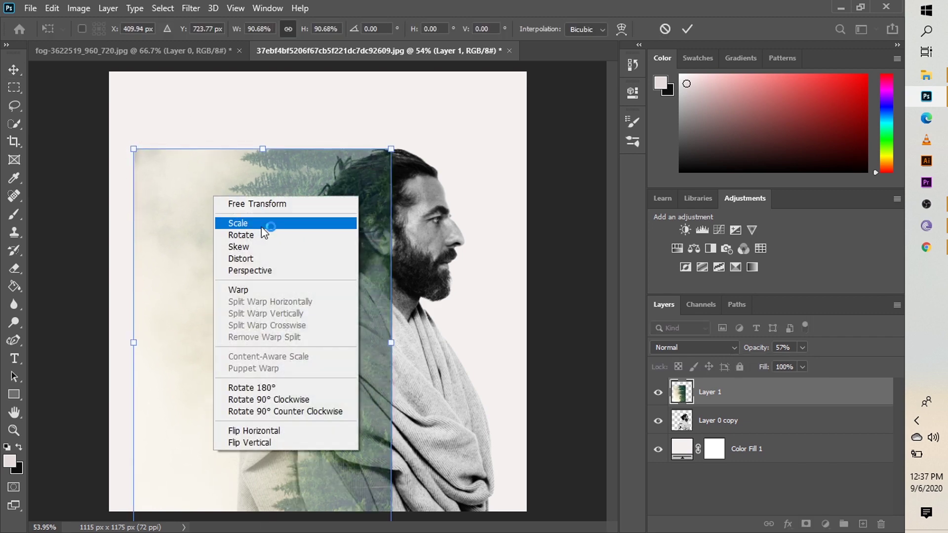
{"action": "left_click", "coordinate": [309, 441]}
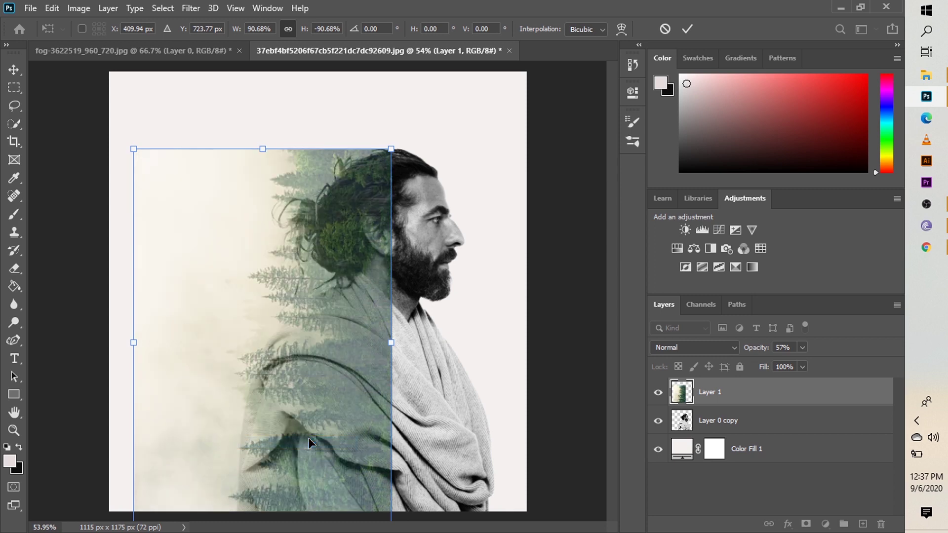
{"action": "left_click_drag", "start_coordinate": [275, 378], "coordinate": [272, 379]}
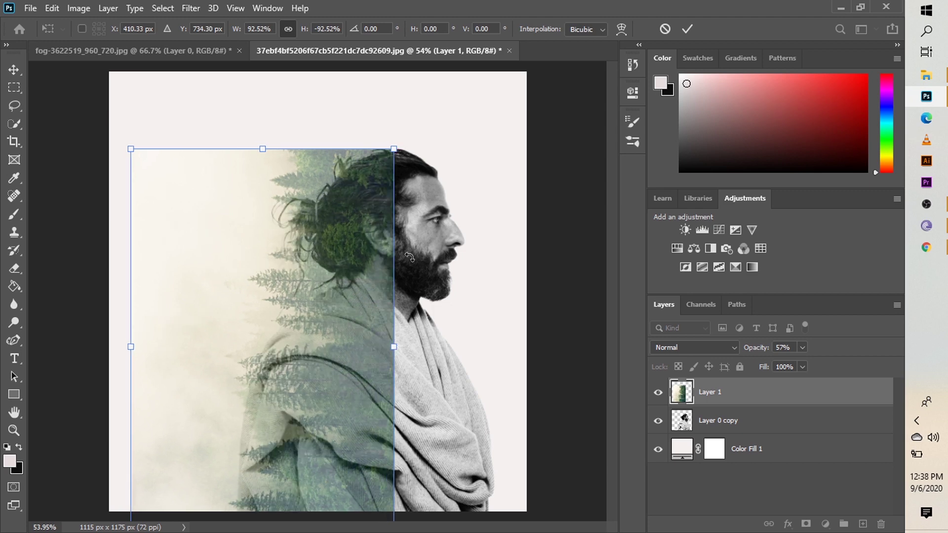
{"action": "key", "text": "Return"}
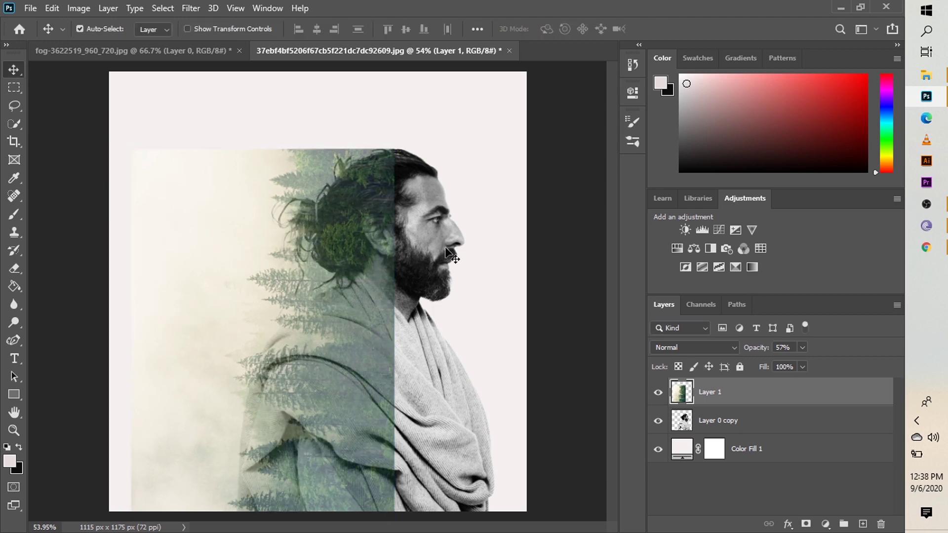
Step: Set Layer 1's opacity to 100% and mask it with a selection loaded from the outline of Layer 0 copy
{"action": "left_click", "coordinate": [802, 347]}
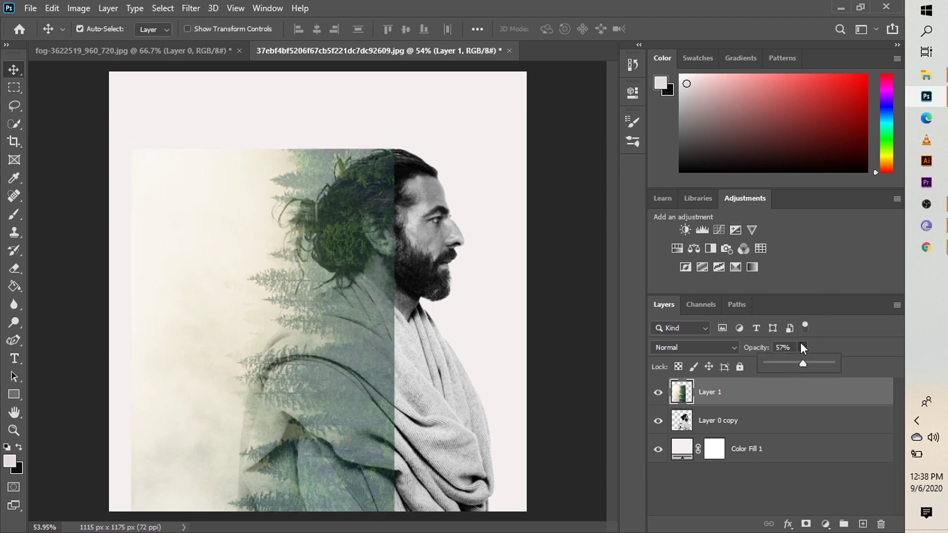
{"action": "left_click_drag", "start_coordinate": [801, 362], "coordinate": [845, 358]}
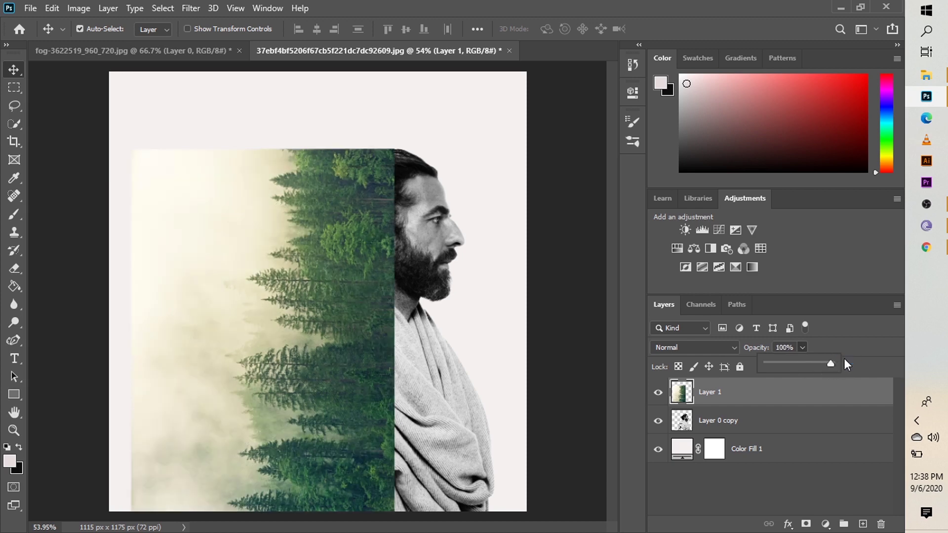
{"action": "left_click", "coordinate": [730, 424]}
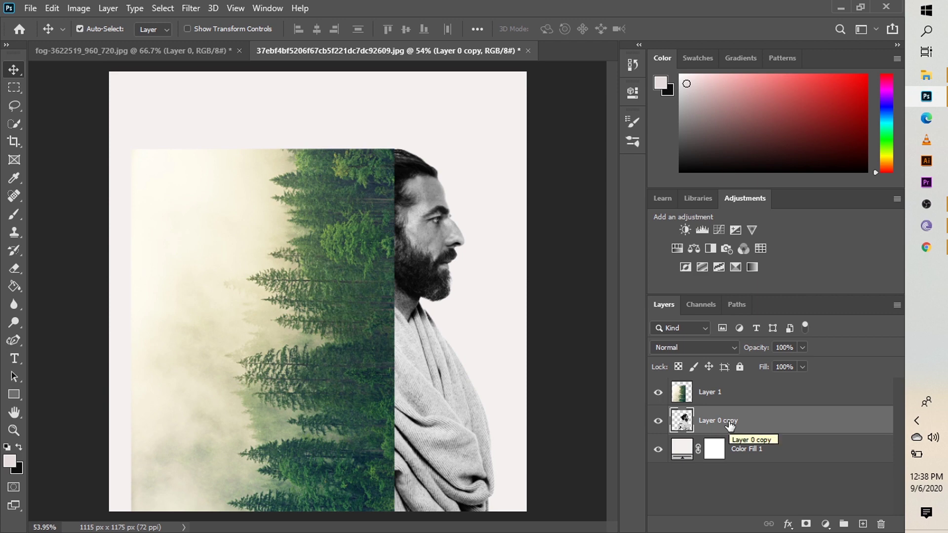
{"action": "key", "text": "ctrl"}
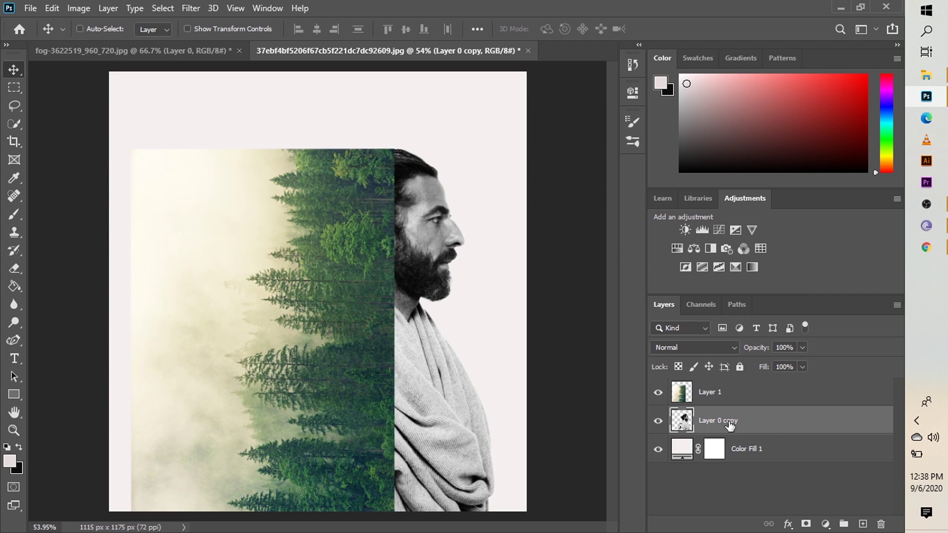
{"action": "left_click", "coordinate": [685, 420], "text": "ctrl"}
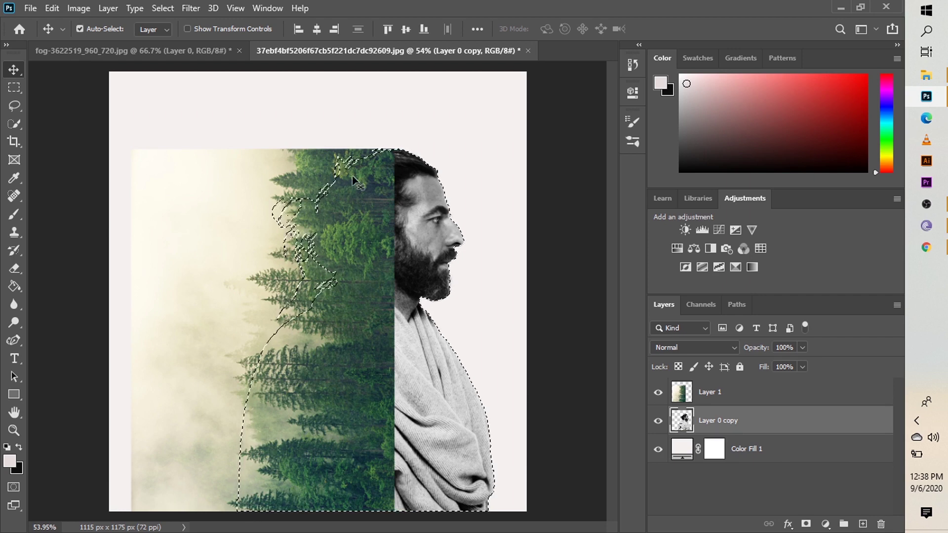
{"action": "left_click", "coordinate": [716, 388]}
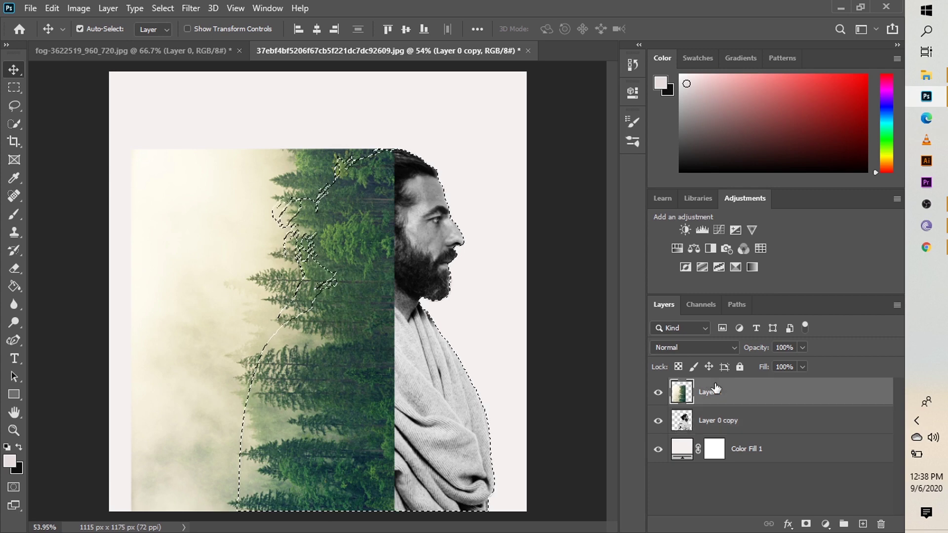
{"action": "left_click", "coordinate": [805, 525]}
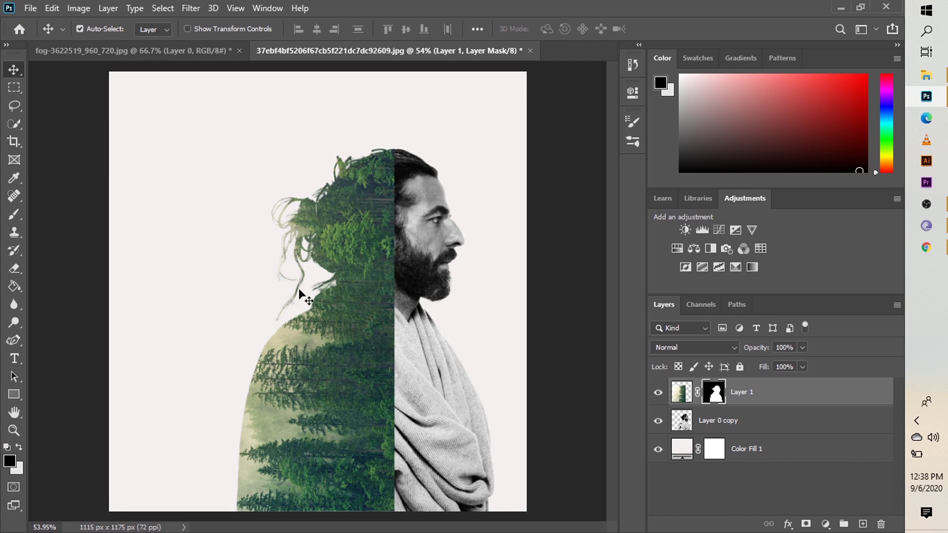
Step: Check the masked forest by toggling the visibility of Layer 0 copy, and duplicate Layer 0 copy
{"action": "left_click", "coordinate": [658, 422]}
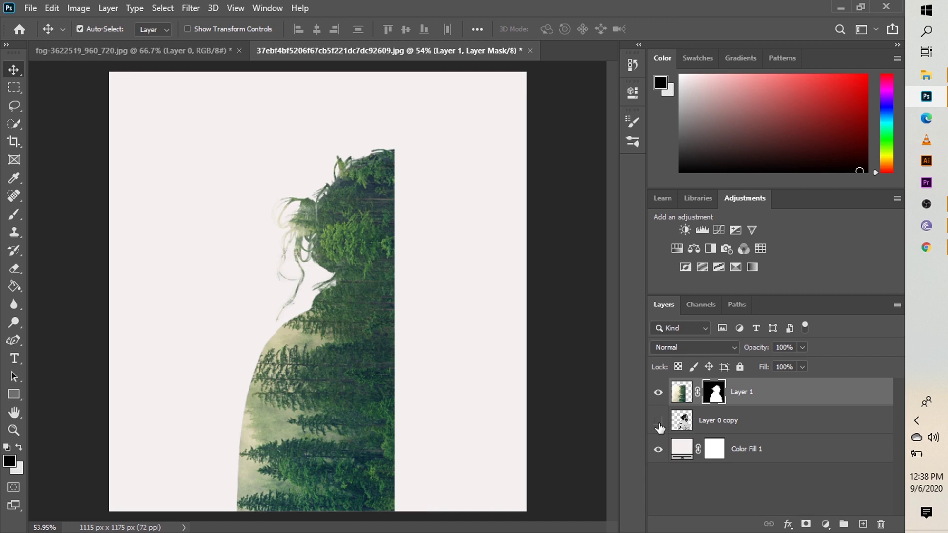
{"action": "left_click", "coordinate": [658, 421]}
{"action": "left_click", "coordinate": [658, 421]}
{"action": "left_click", "coordinate": [658, 421]}
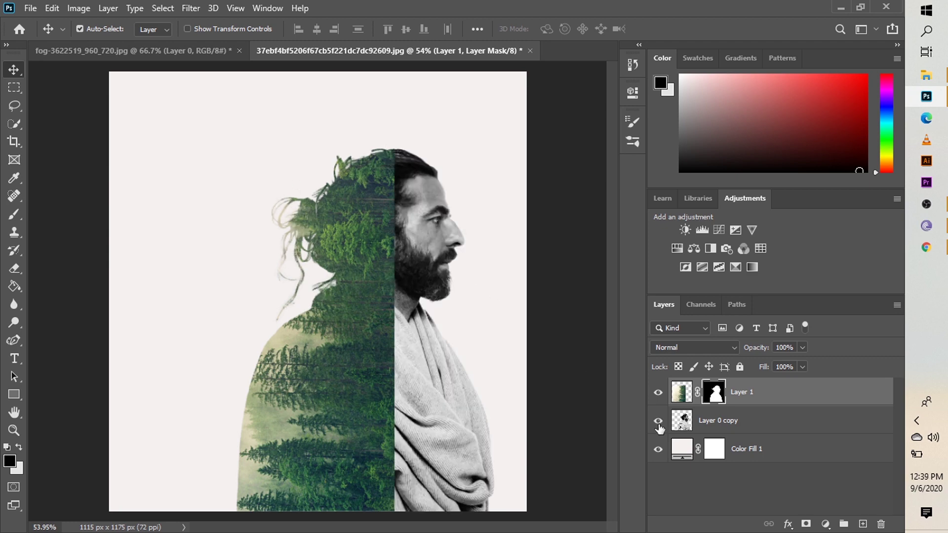
{"action": "left_click", "coordinate": [702, 427]}
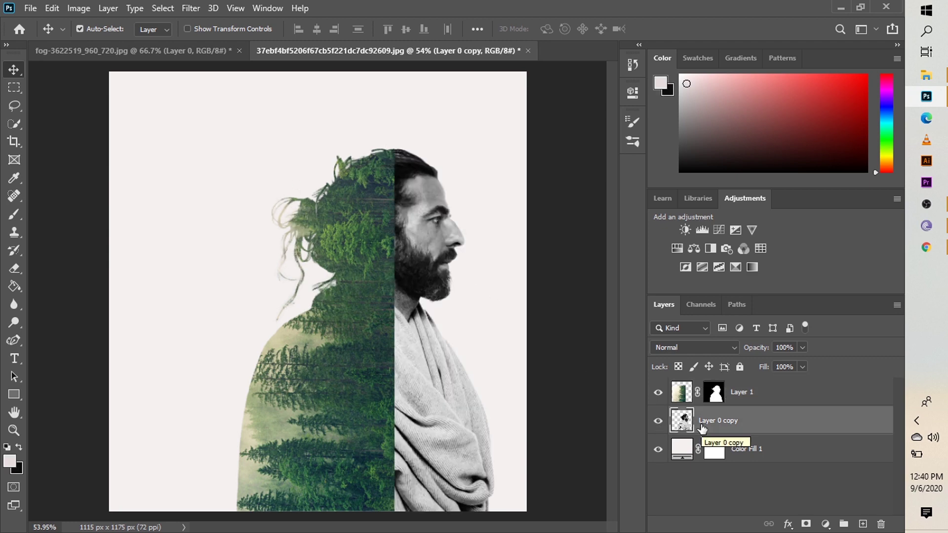
{"action": "key", "text": "ctrl+j"}
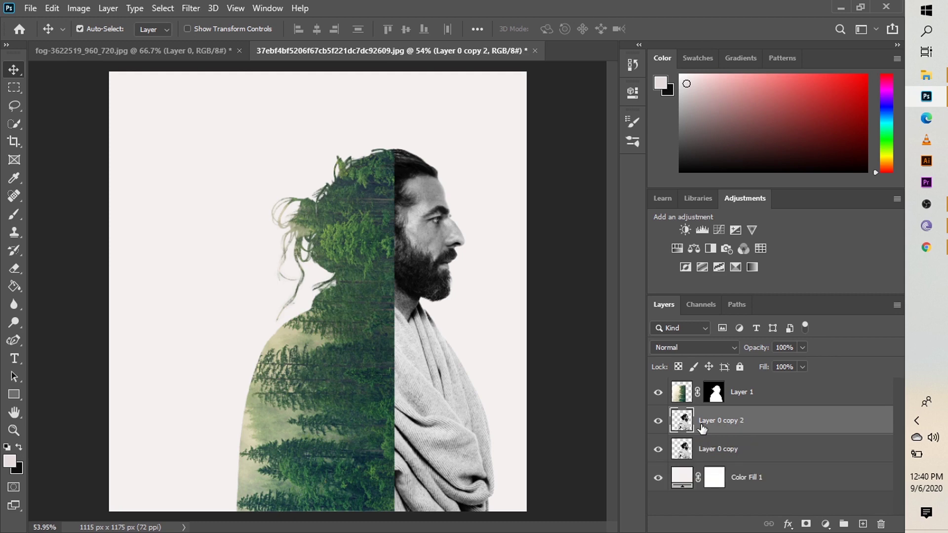
Step: Move Layer 0 copy 2 above Layer 1 and set its blend mode to Lighten
{"action": "left_click_drag", "start_coordinate": [702, 428], "coordinate": [699, 383]}
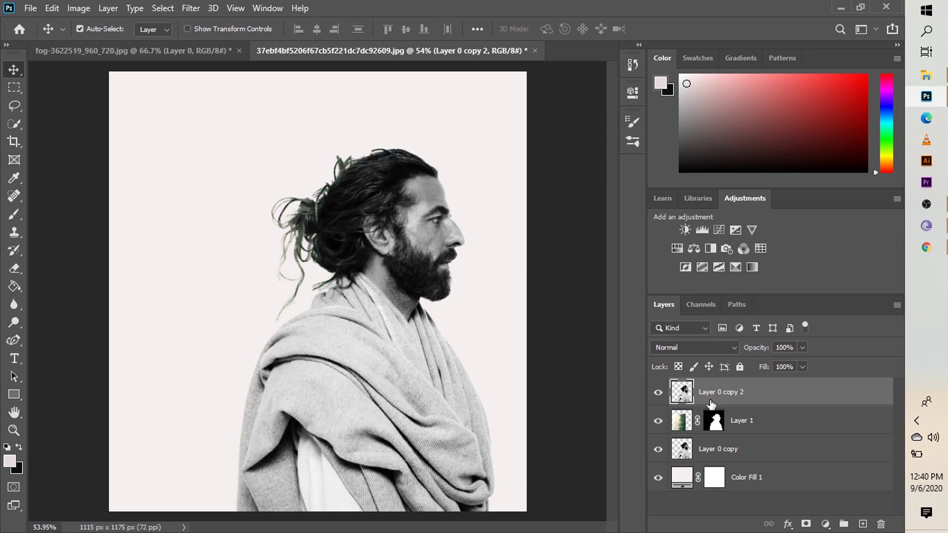
{"action": "left_click", "coordinate": [686, 348]}
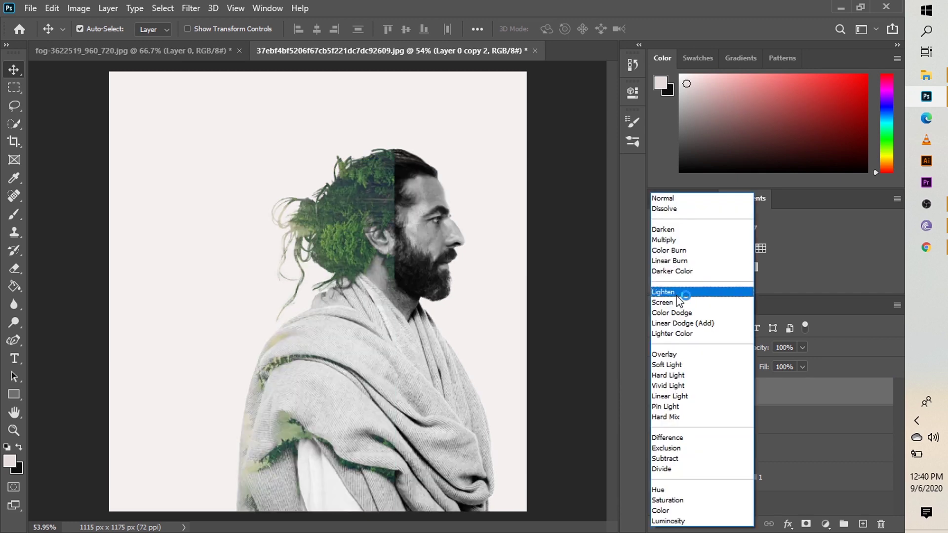
{"action": "left_click", "coordinate": [677, 293]}
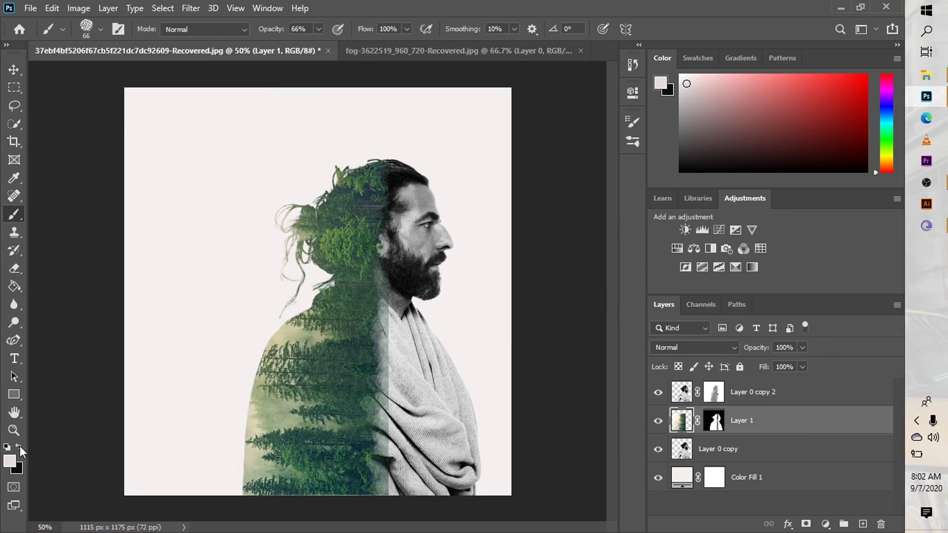
Step: Brush black along the forest's front edge on Layer 1 and its layer mask to blend it into the man's neck and robe
{"action": "left_click", "coordinate": [19, 446]}
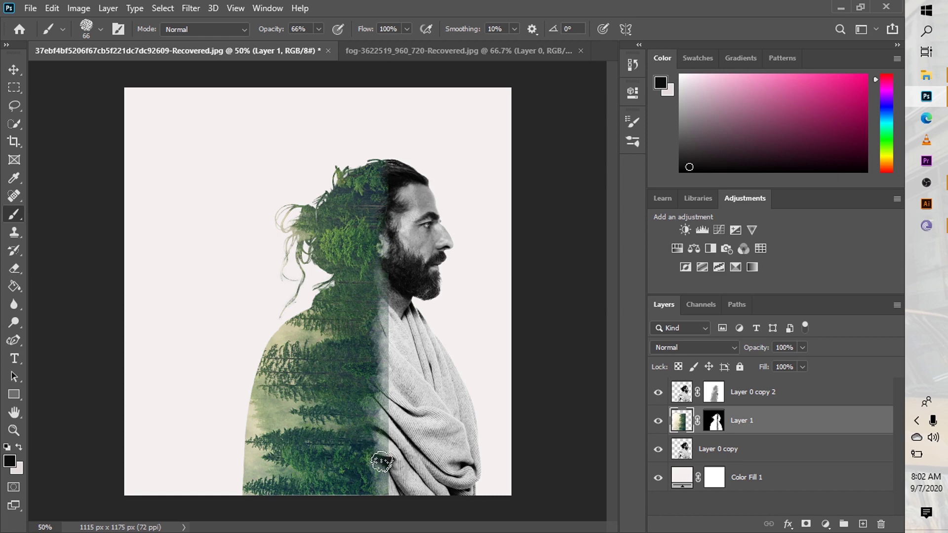
{"action": "mouse_move", "coordinate": [382, 462]}
{"action": "left_mouse_down"}
{"action": "mouse_move", "coordinate": [389, 496]}
{"action": "mouse_move", "coordinate": [394, 259]}
{"action": "left_mouse_up"}
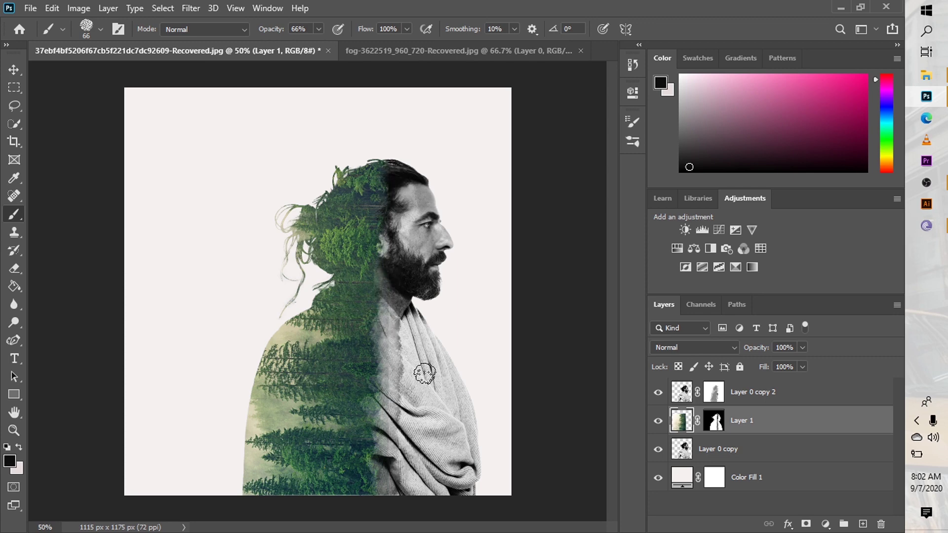
{"action": "key", "text": "x"}
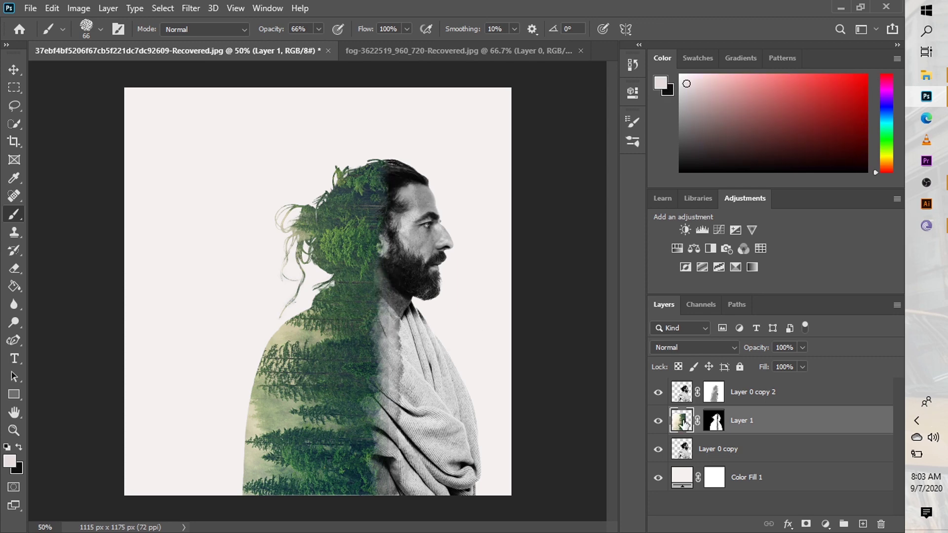
{"action": "left_click", "coordinate": [716, 423]}
{"action": "key", "text": "x"}
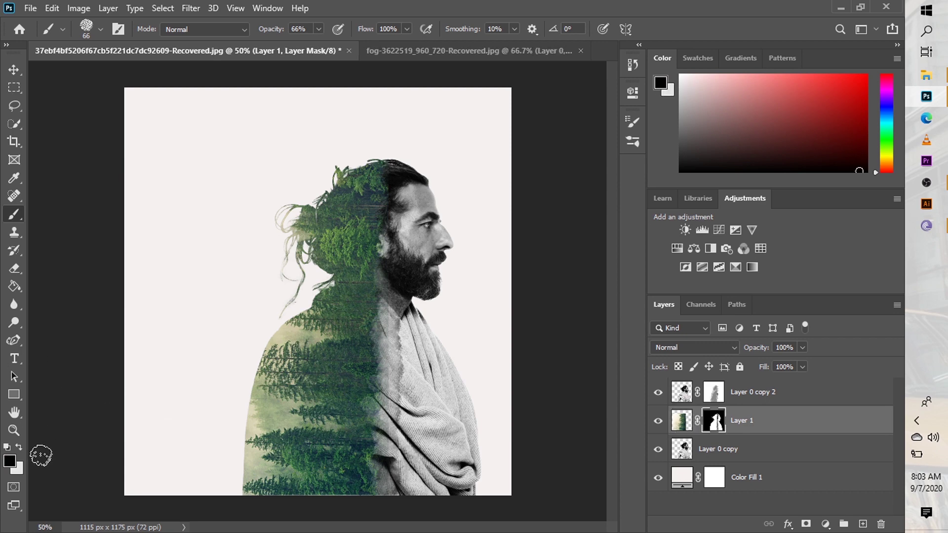
{"action": "left_click", "coordinate": [20, 448]}
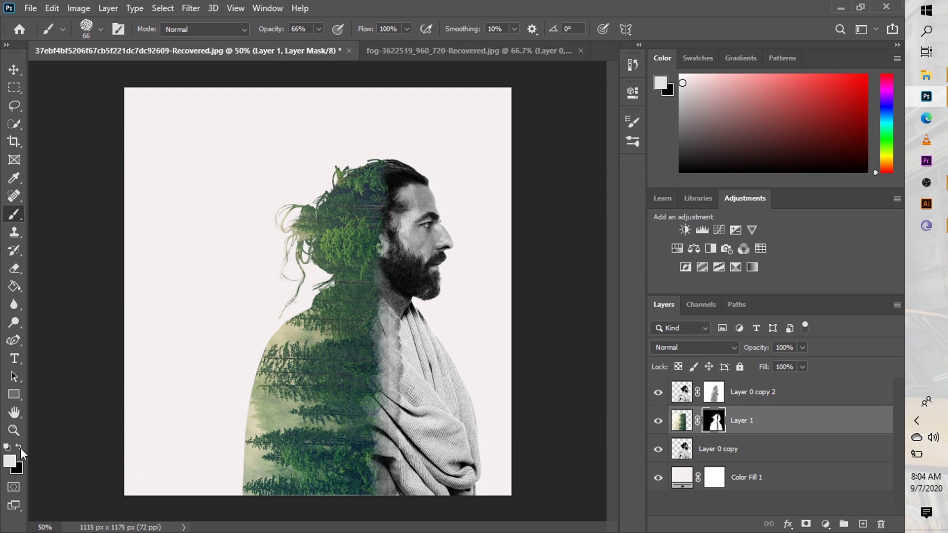
{"action": "left_click", "coordinate": [20, 448]}
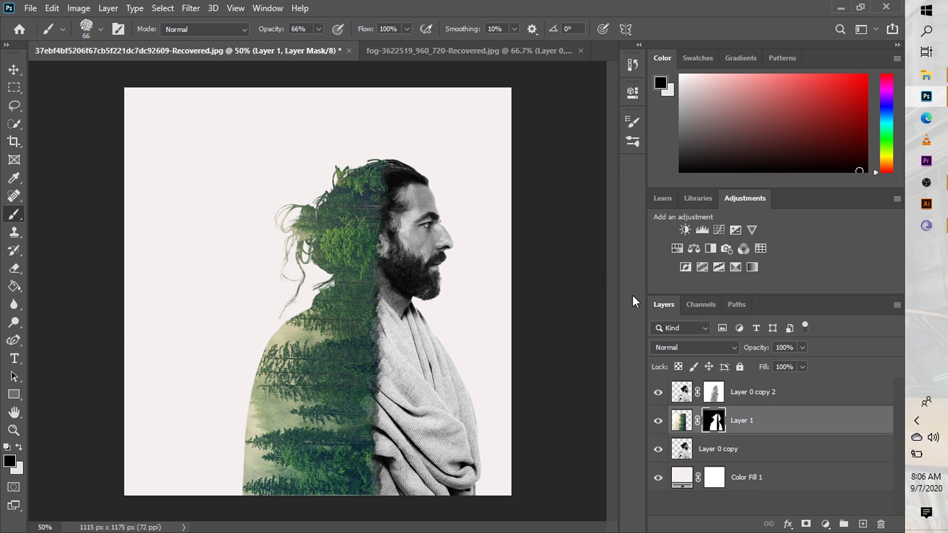
Step: With Layer 0 copy temporarily hidden, paint black on Layer 1's mask to clean up the residue along the forest's front edge
{"action": "left_click", "coordinate": [659, 451]}
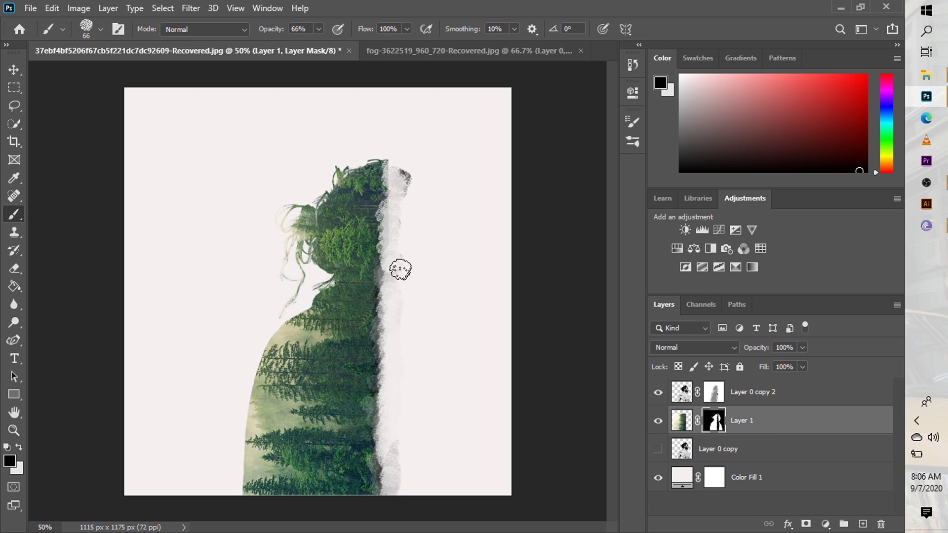
{"action": "mouse_move", "coordinate": [401, 270]}
{"action": "left_mouse_down"}
{"action": "mouse_move", "coordinate": [416, 187]}
{"action": "mouse_move", "coordinate": [412, 155]}
{"action": "mouse_move", "coordinate": [408, 188]}
{"action": "left_mouse_up"}
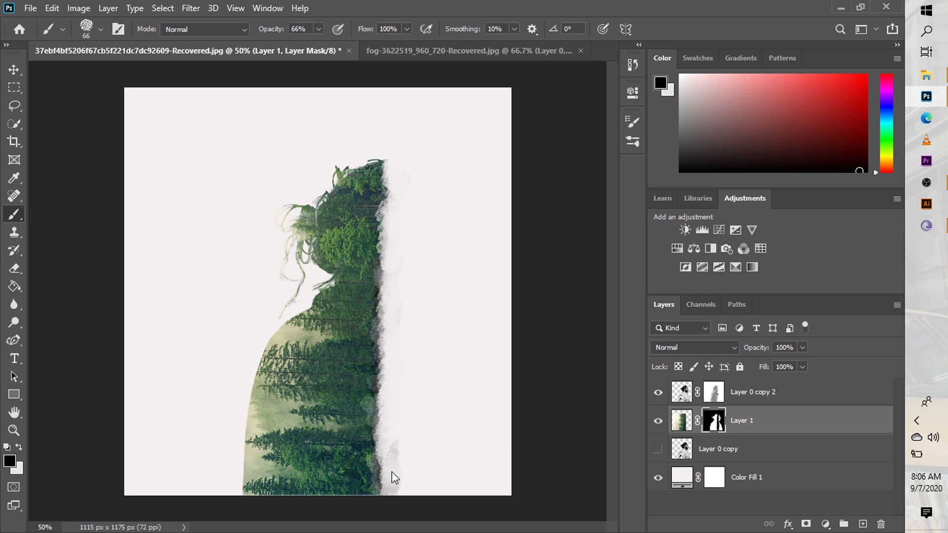
{"action": "left_click", "coordinate": [660, 450]}
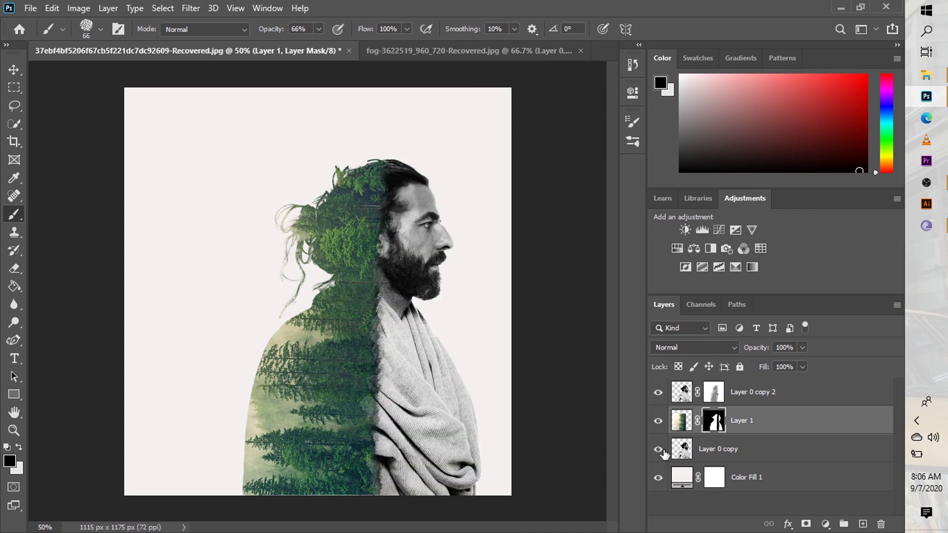
Step: Add a Curves adjustment layer above Layer 1 and clip it to the forest layer
{"action": "left_click", "coordinate": [685, 420]}
{"action": "left_click", "coordinate": [825, 524]}
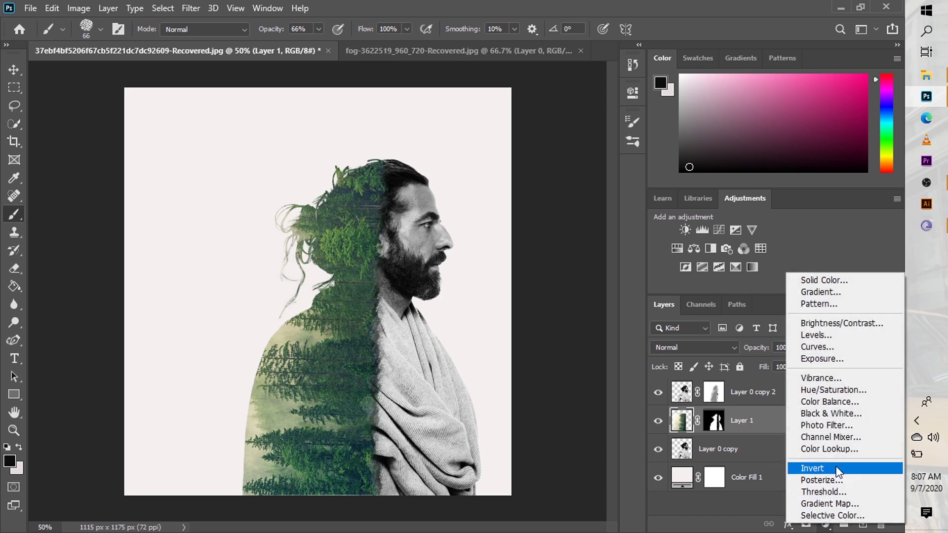
{"action": "left_click", "coordinate": [816, 346]}
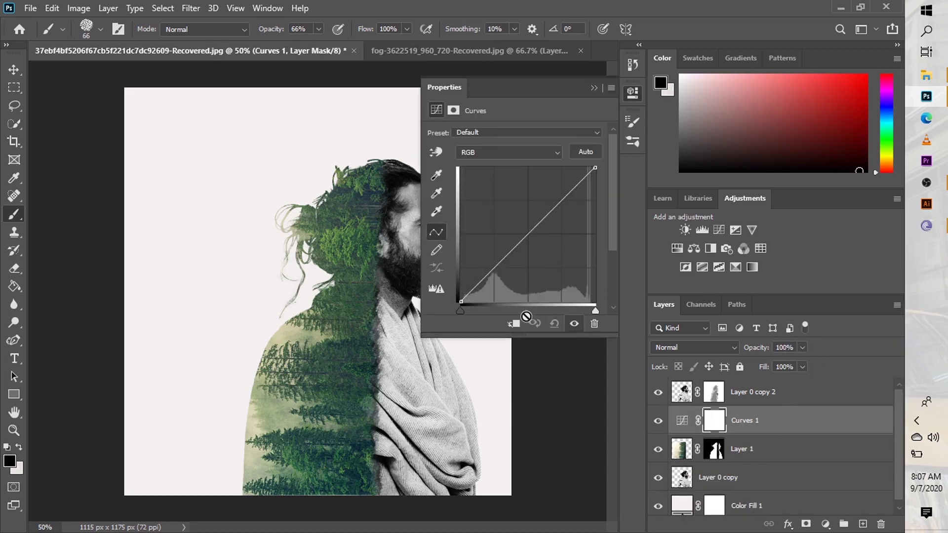
{"action": "left_click", "coordinate": [514, 324]}
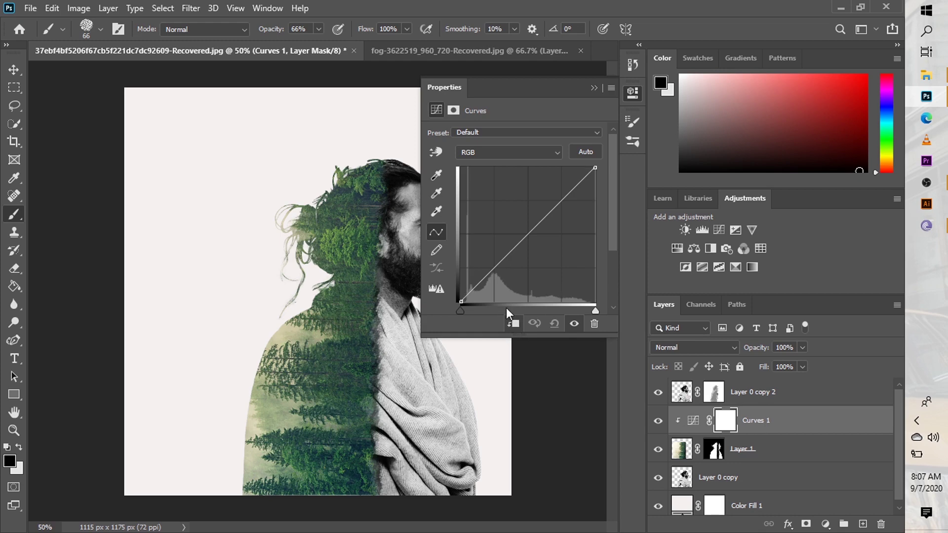
Step: Shape the RGB curve into an S with lowered shadows and raised highlights to boost the forest's contrast
{"action": "left_click", "coordinate": [495, 269]}
{"action": "mouse_move", "coordinate": [495, 269]}
{"action": "left_mouse_down"}
{"action": "mouse_move", "coordinate": [484, 259]}
{"action": "mouse_move", "coordinate": [493, 273]}
{"action": "left_mouse_up"}
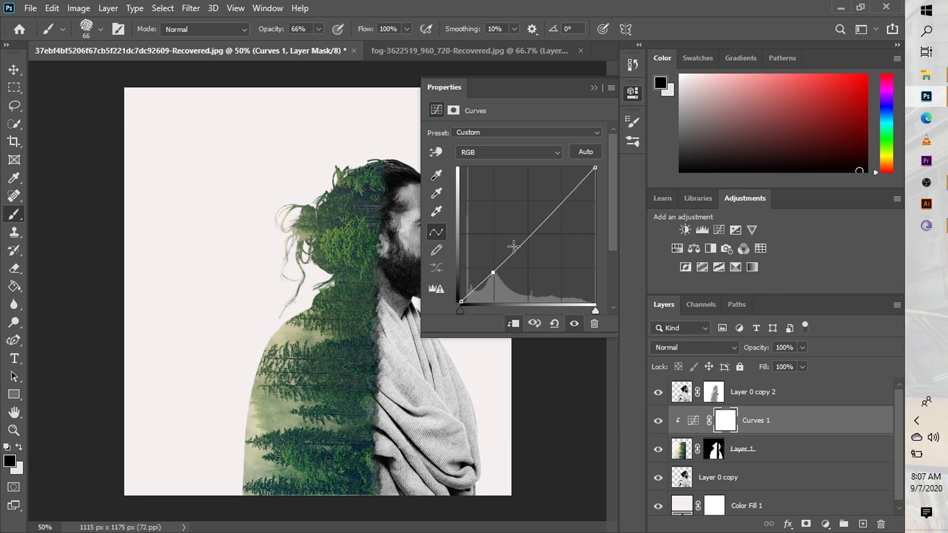
{"action": "left_click", "coordinate": [557, 202]}
{"action": "left_click_drag", "start_coordinate": [557, 201], "coordinate": [552, 197]}
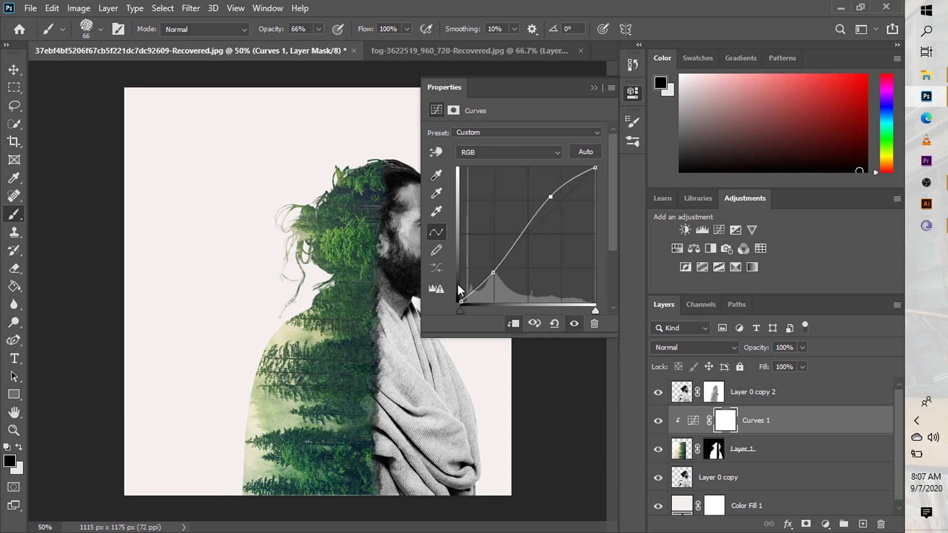
{"action": "left_click_drag", "start_coordinate": [492, 273], "coordinate": [497, 280]}
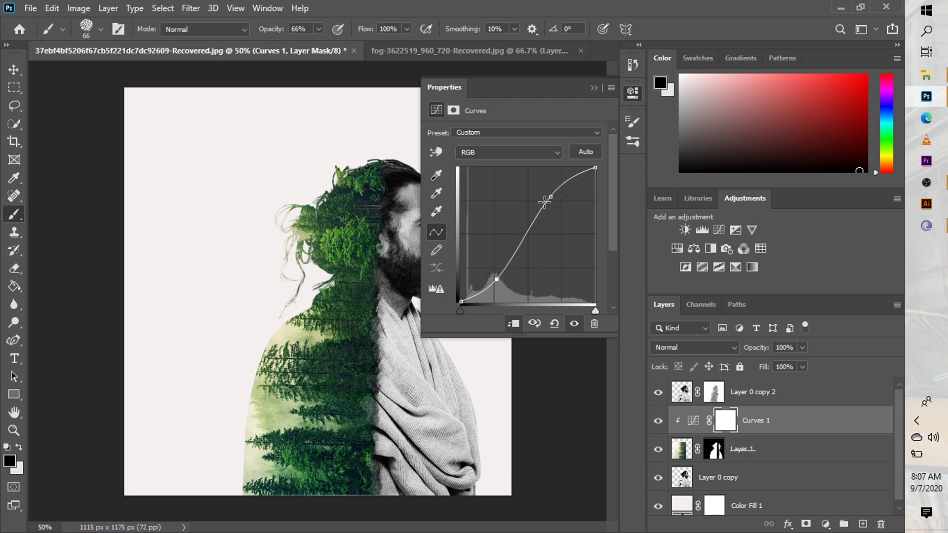
{"action": "left_click", "coordinate": [551, 196]}
{"action": "left_click_drag", "start_coordinate": [551, 197], "coordinate": [547, 194]}
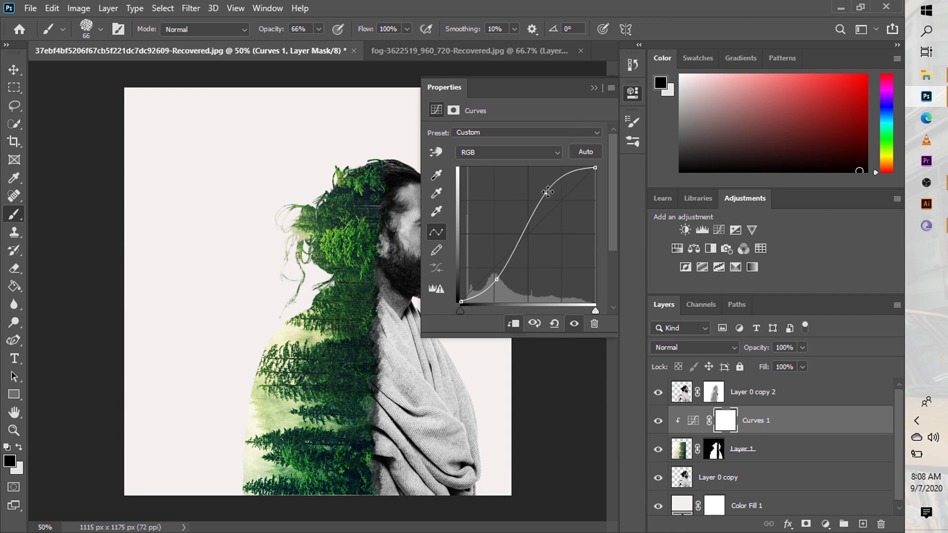
{"action": "left_click_drag", "start_coordinate": [547, 193], "coordinate": [547, 195]}
{"action": "left_click_drag", "start_coordinate": [499, 280], "coordinate": [501, 278]}
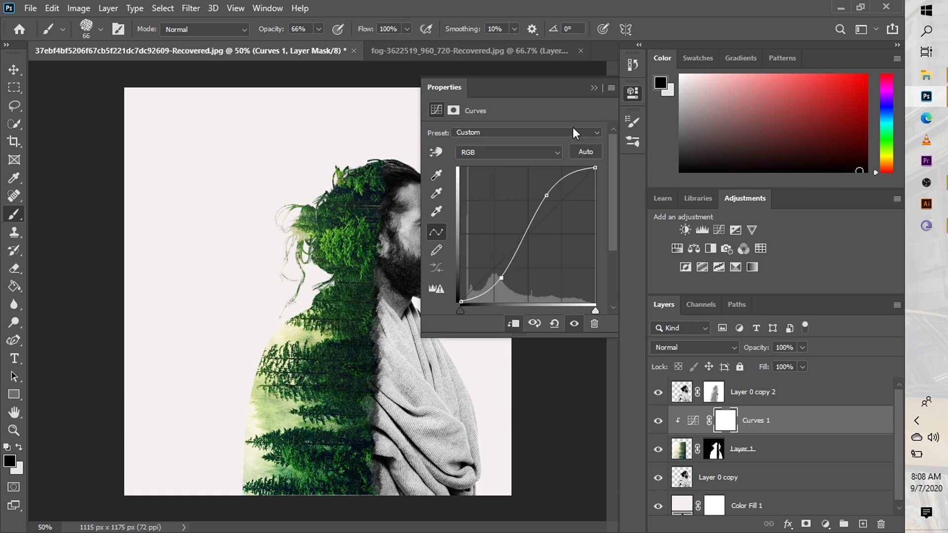
{"action": "left_click", "coordinate": [597, 89]}
Step: Paint a short black stroke on the Curves 1 mask near the man's neck and collar
{"action": "left_click_drag", "start_coordinate": [397, 301], "coordinate": [386, 316]}
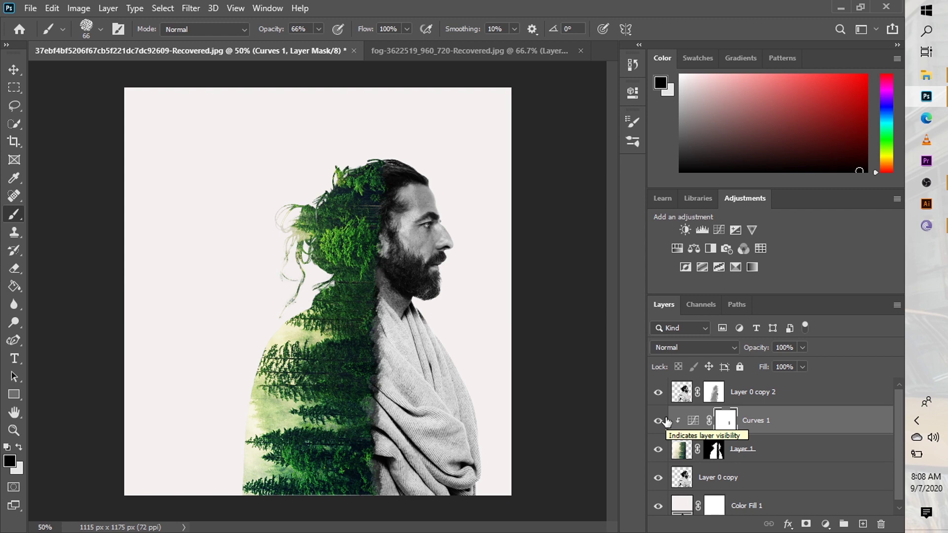
{"action": "scroll", "coordinate": [900, 480], "scroll_direction": "down", "scroll_amount": 1}
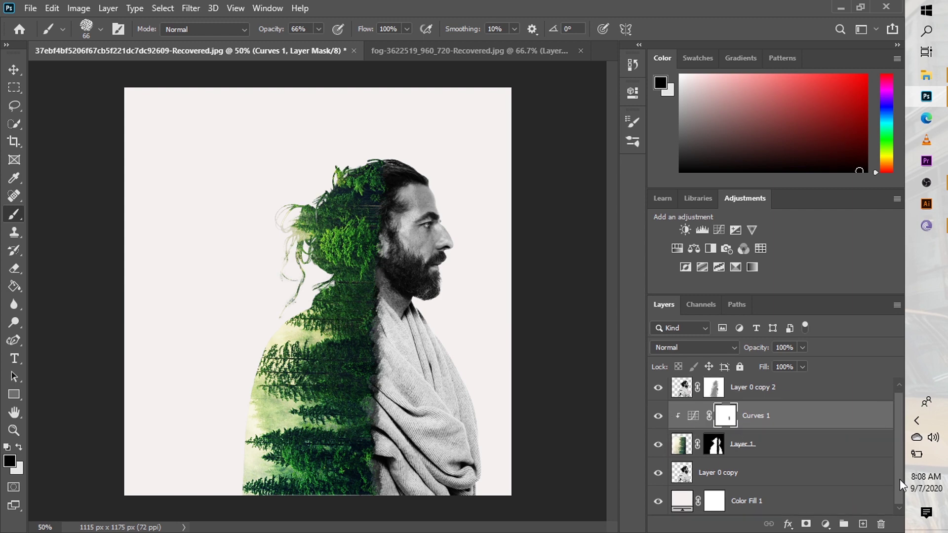